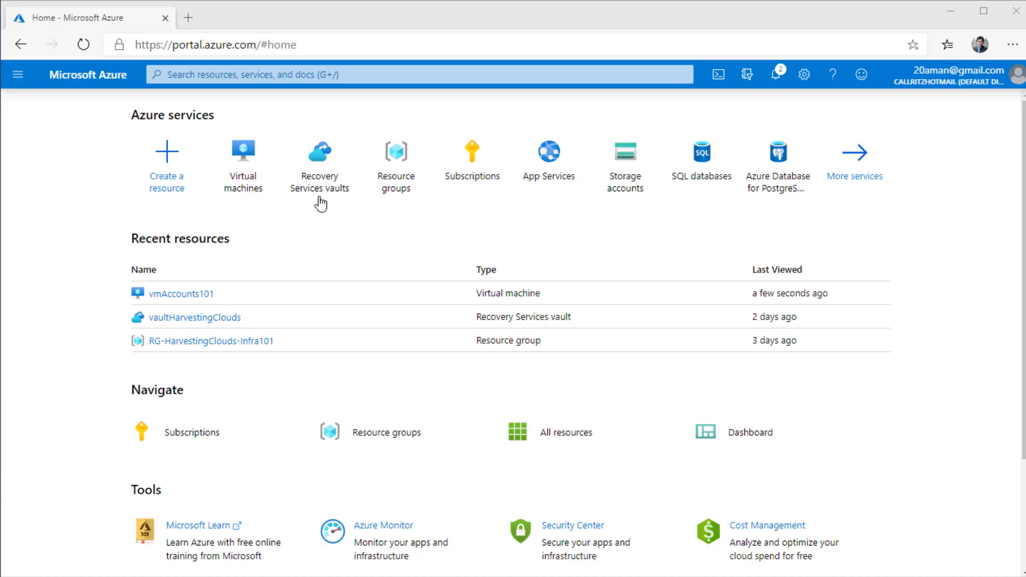
mouse_move(326, 182)
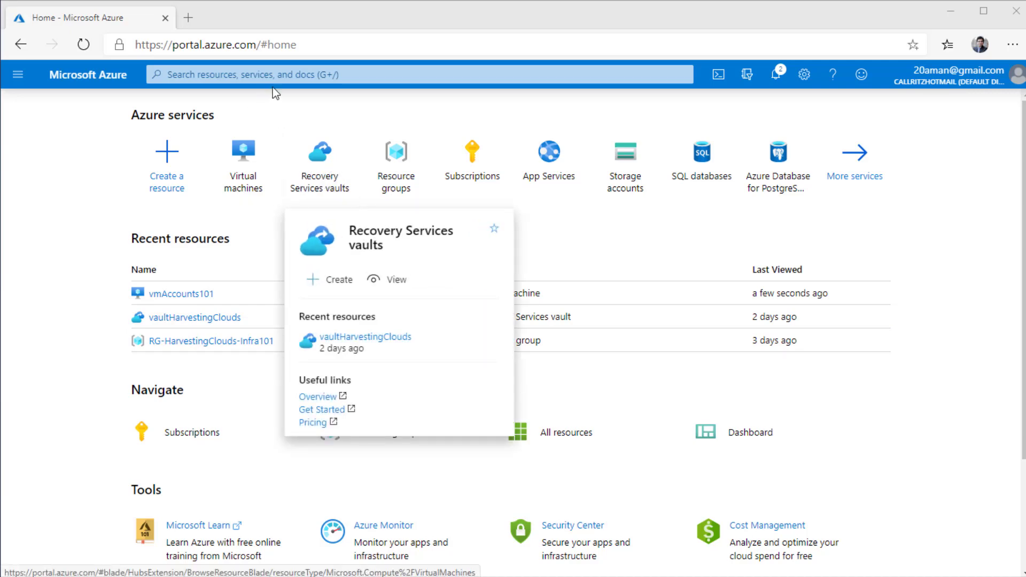
left_click(296, 75)
type("r")
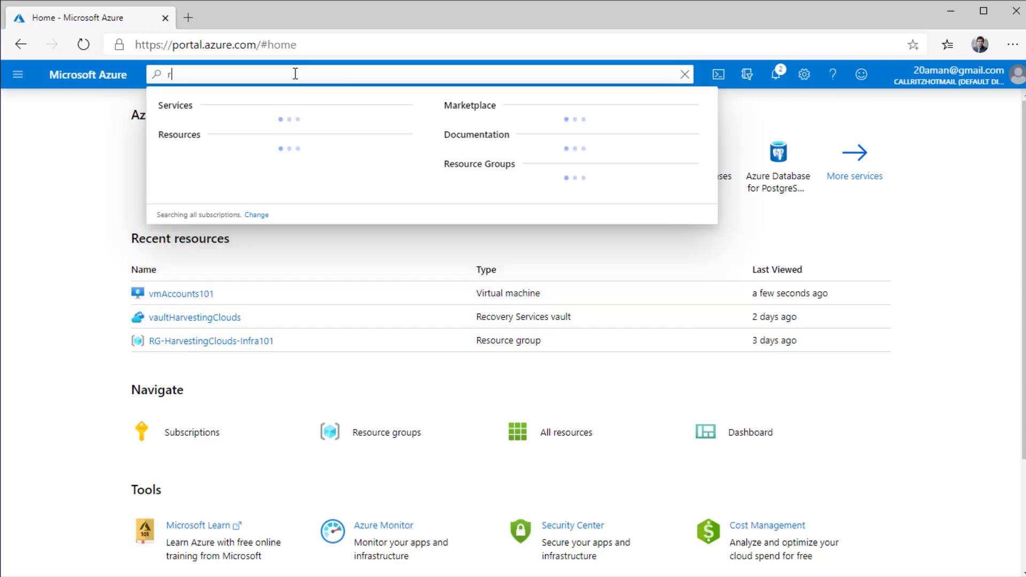
type("ecover")
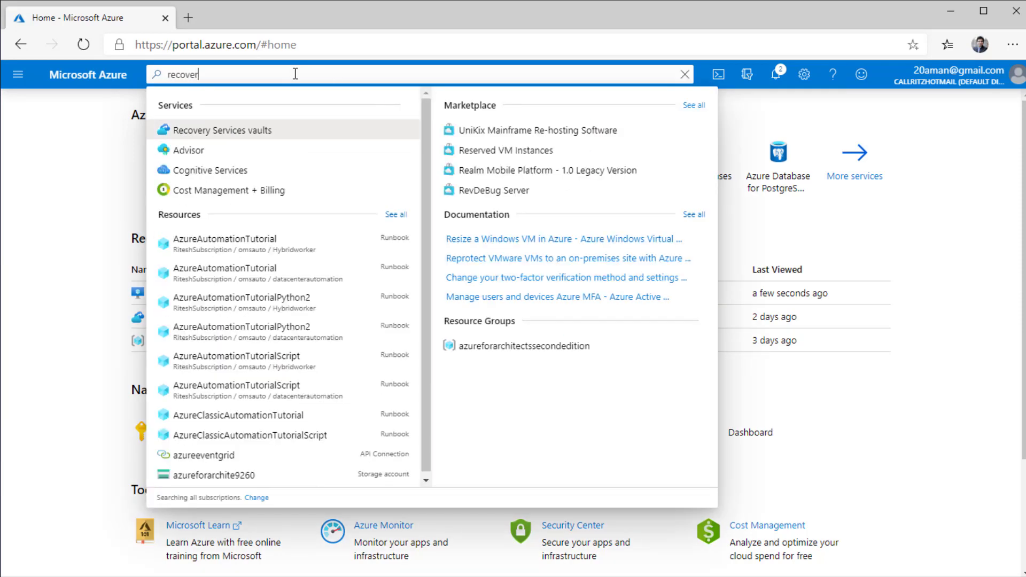
type("y")
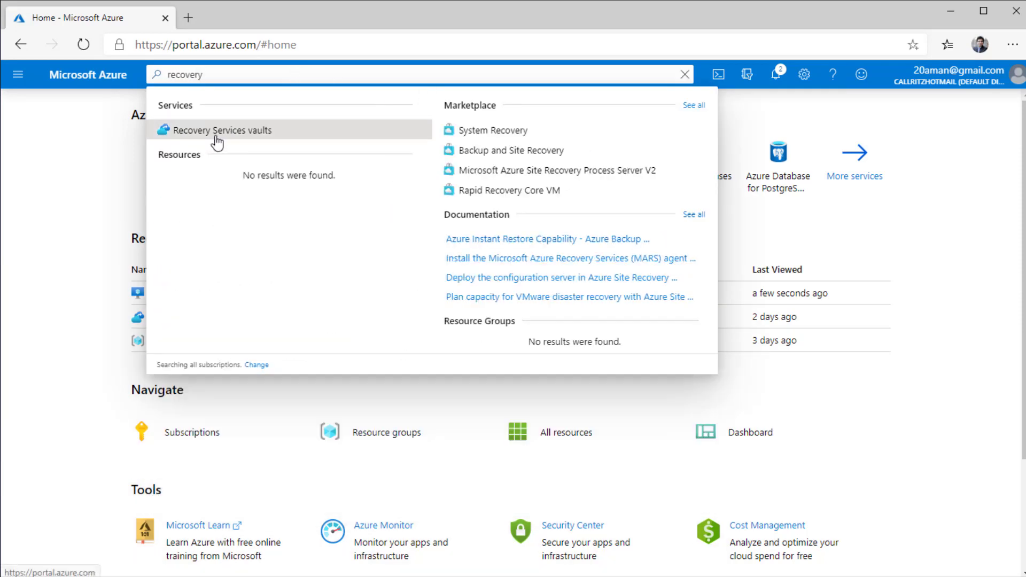
Search all services for "recovery" and open Recovery Services vaults
left_click(18, 75)
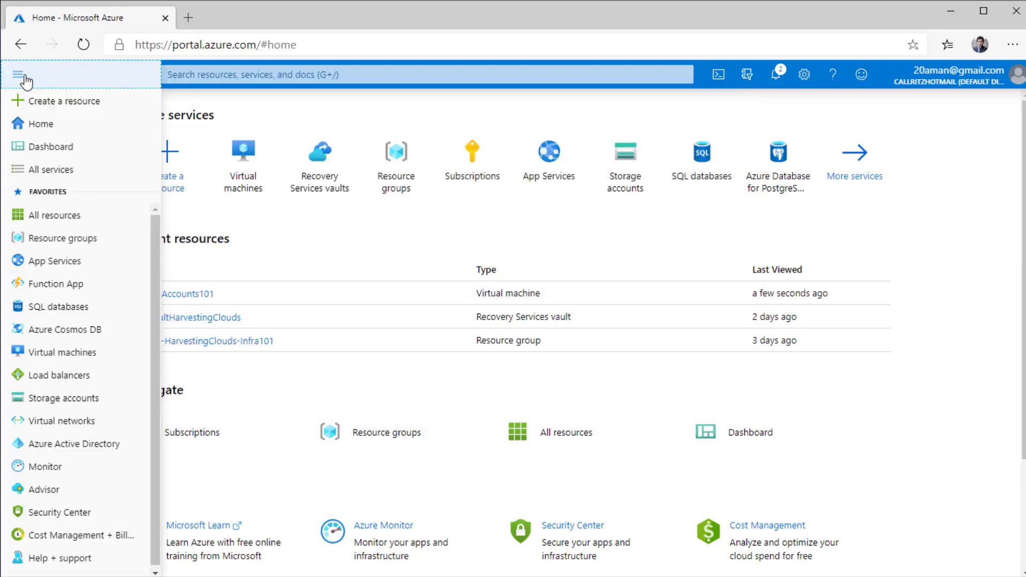
left_click(43, 169)
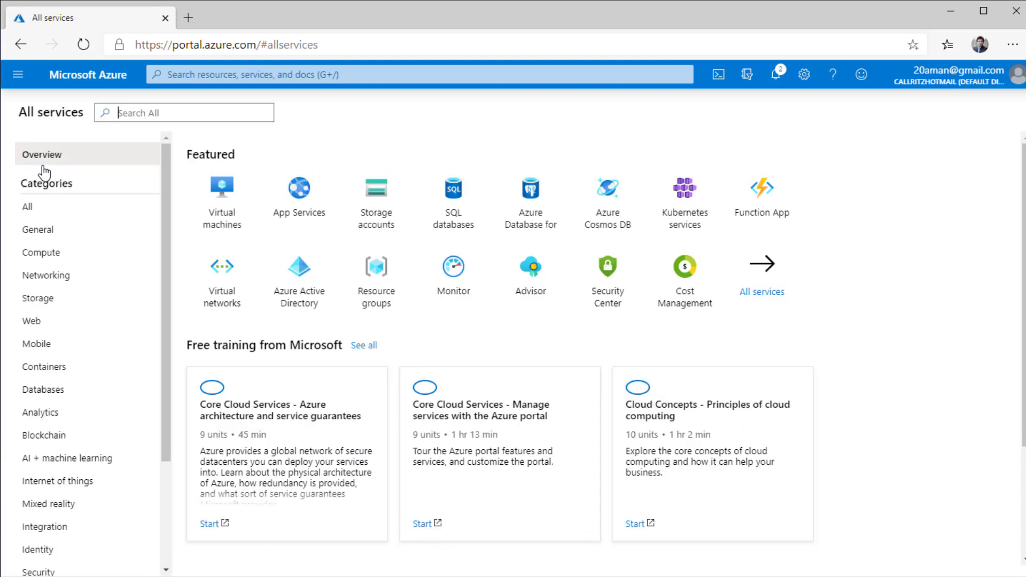
left_click(194, 114)
type("recovery")
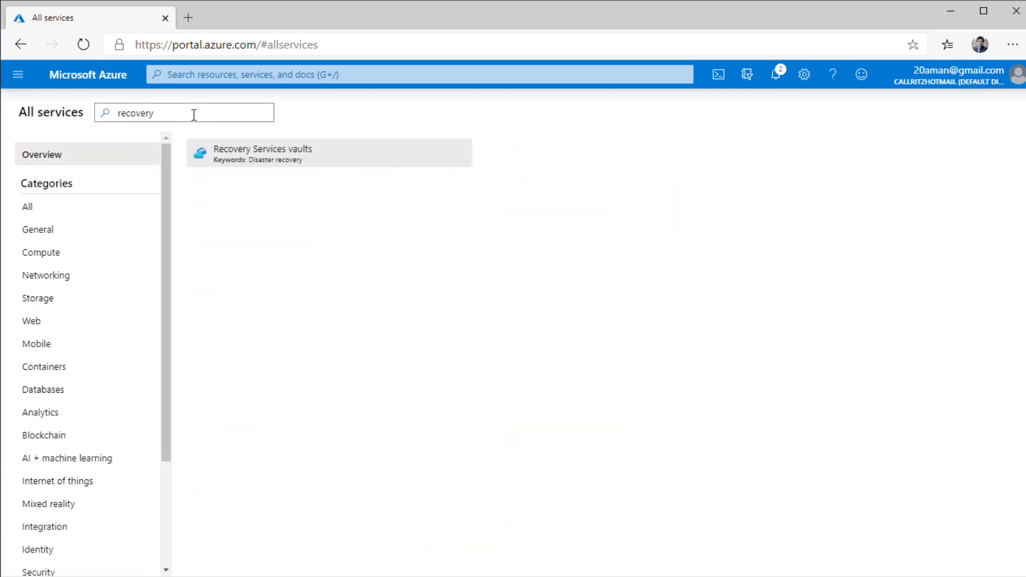
left_click(291, 150)
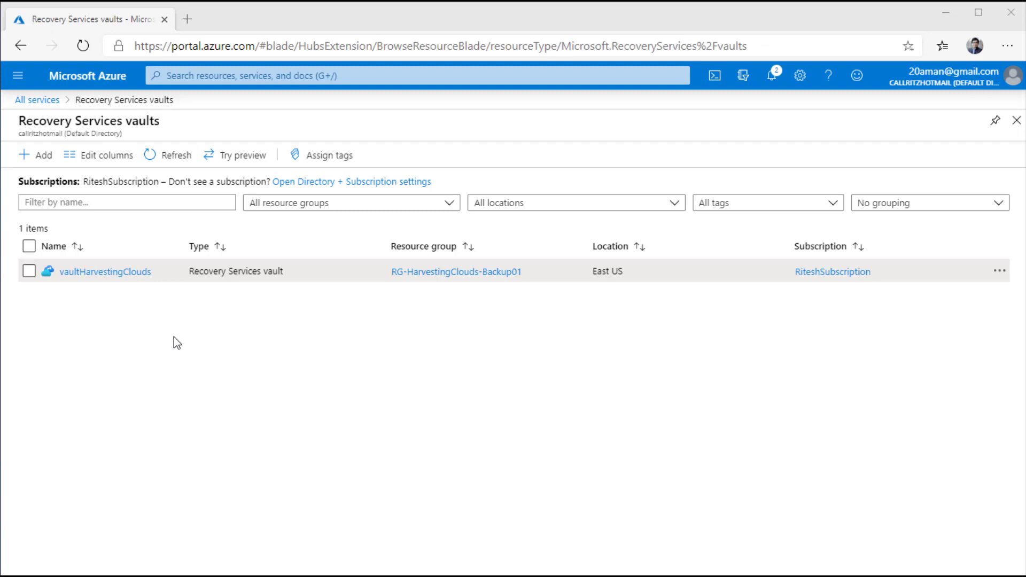
Start a new Recovery Services vault and create the resource group RG-Recovery-USW for it
left_click(42, 156)
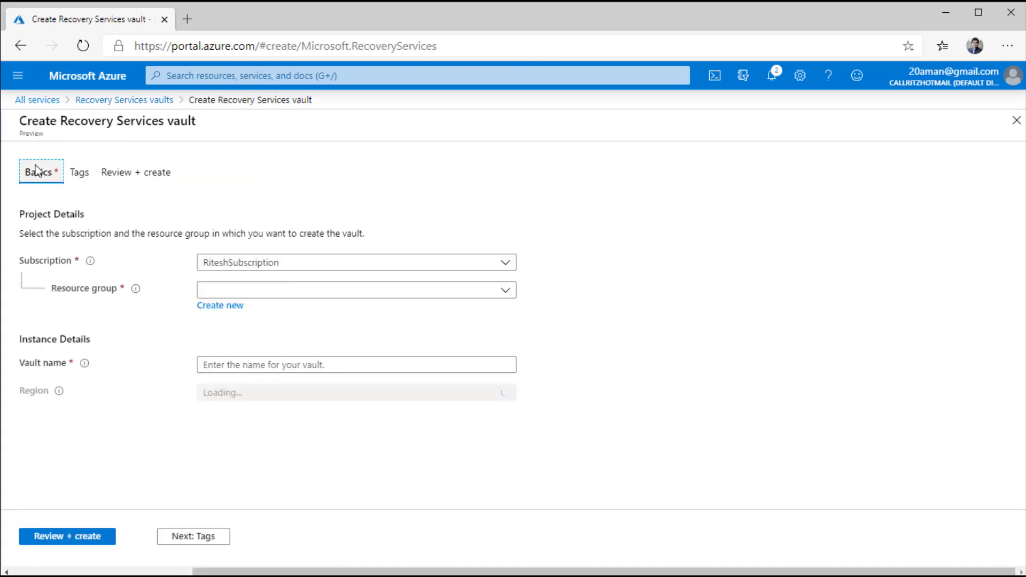
left_click(230, 307)
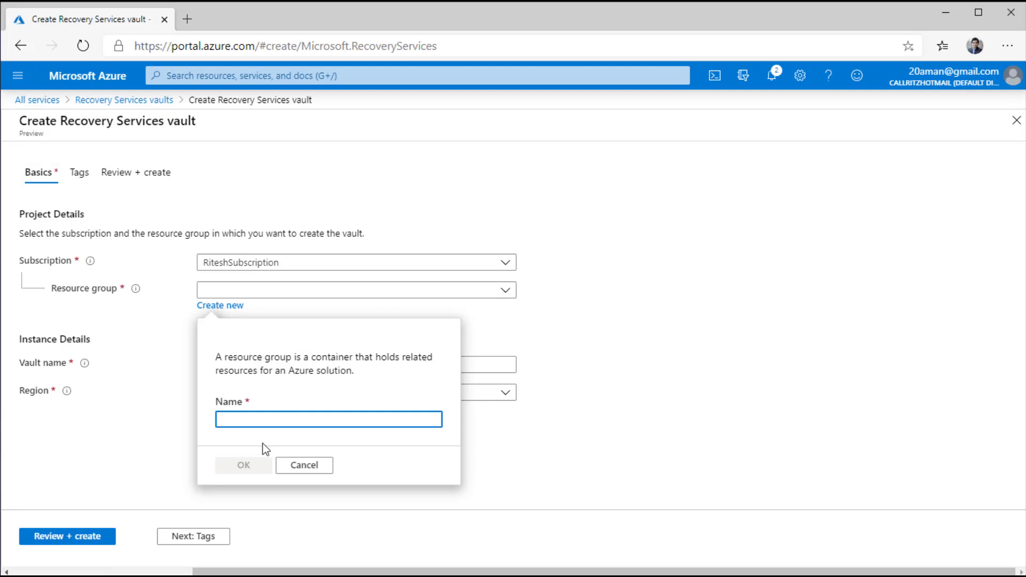
type("RG-Recovery-USW")
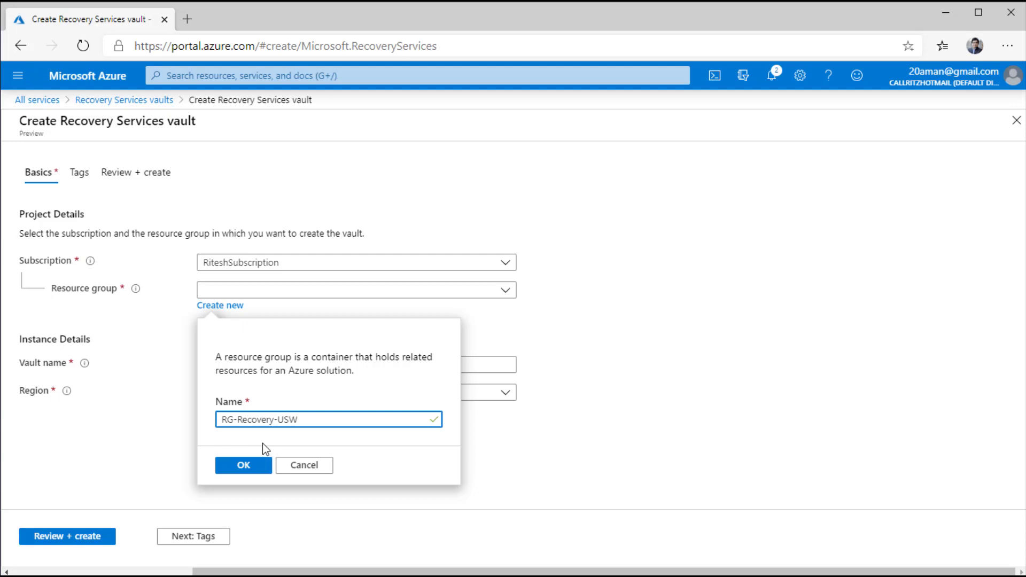
left_click(259, 466)
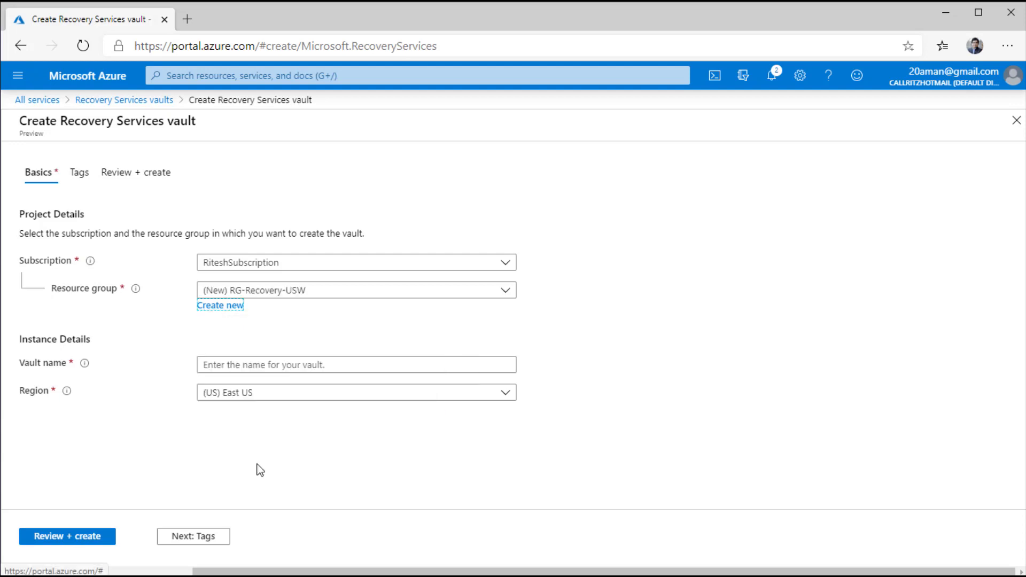
Name the vault recov-HarvestingClouds-USW01 and set its region to (US) West US
left_click(289, 358)
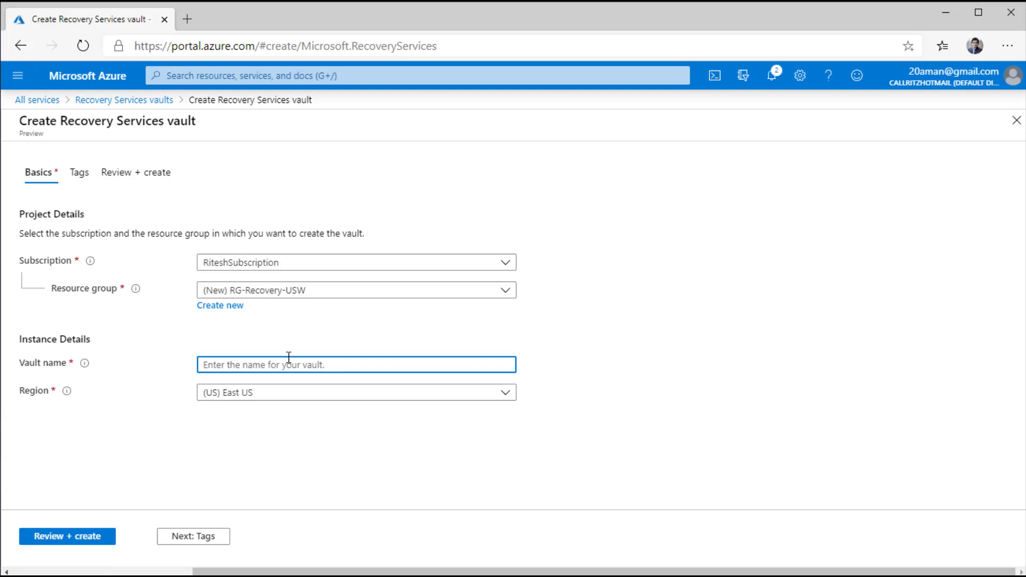
type("recov-HarvestingClouds-USW01")
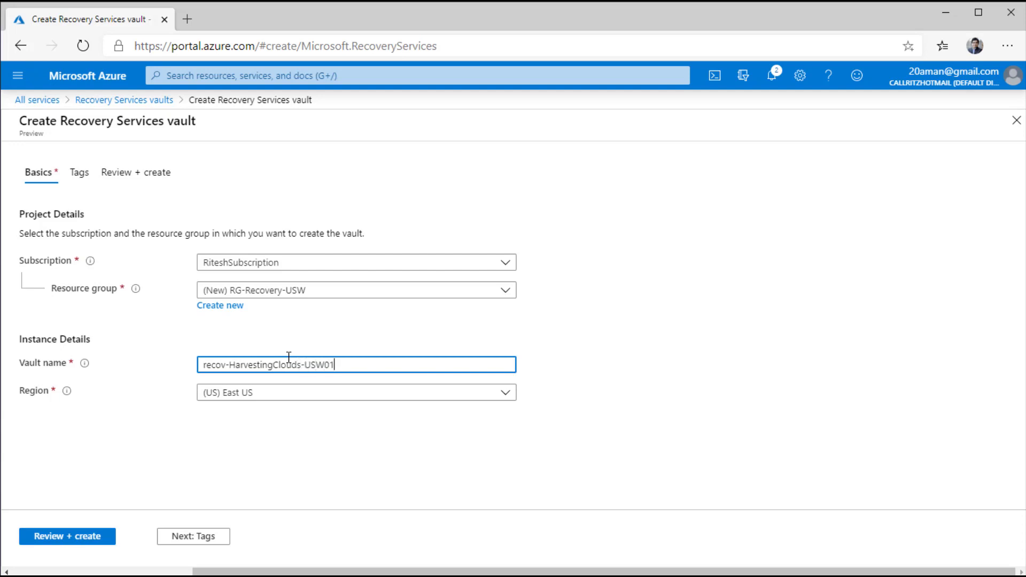
left_click(356, 396)
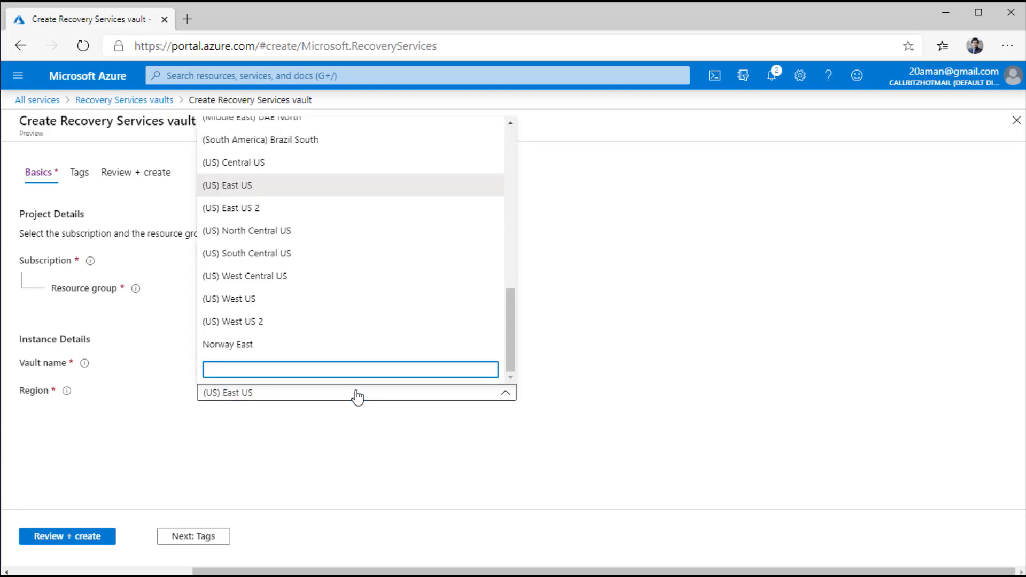
left_click(332, 299)
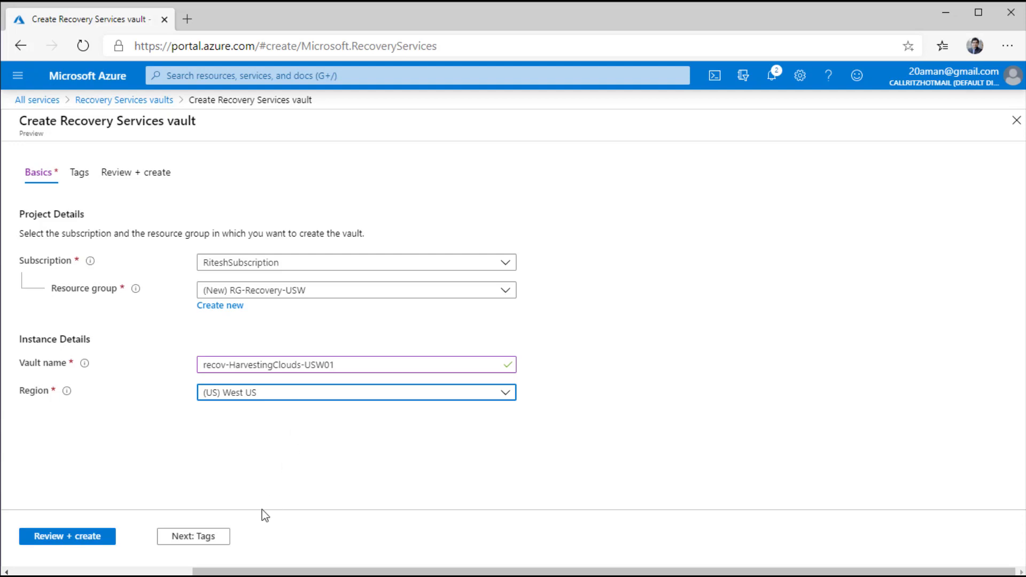
Tag the vault with CostCenter set to CC0135, and review and create the vault
left_click(182, 537)
left_click(50, 270)
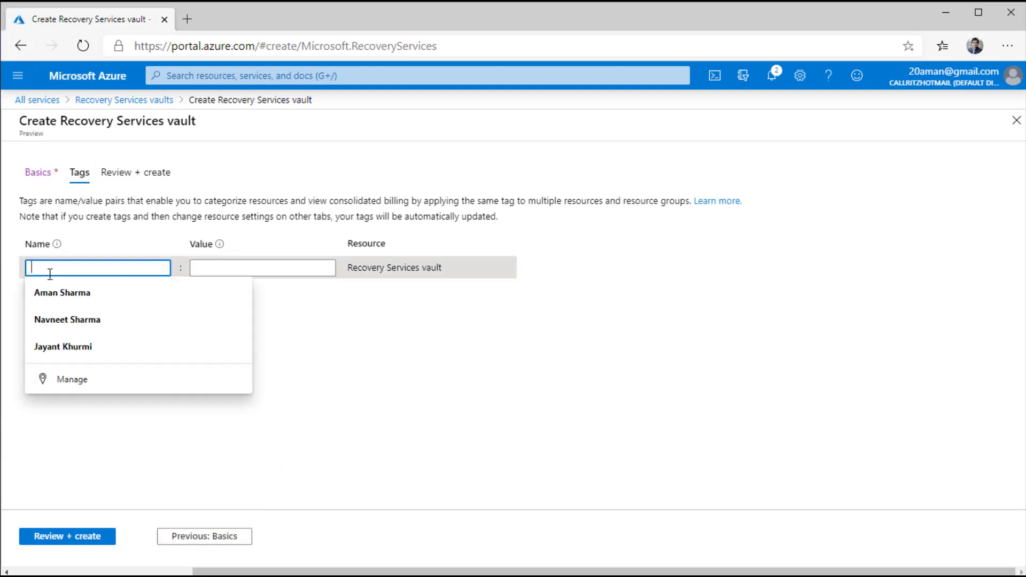
type("Co")
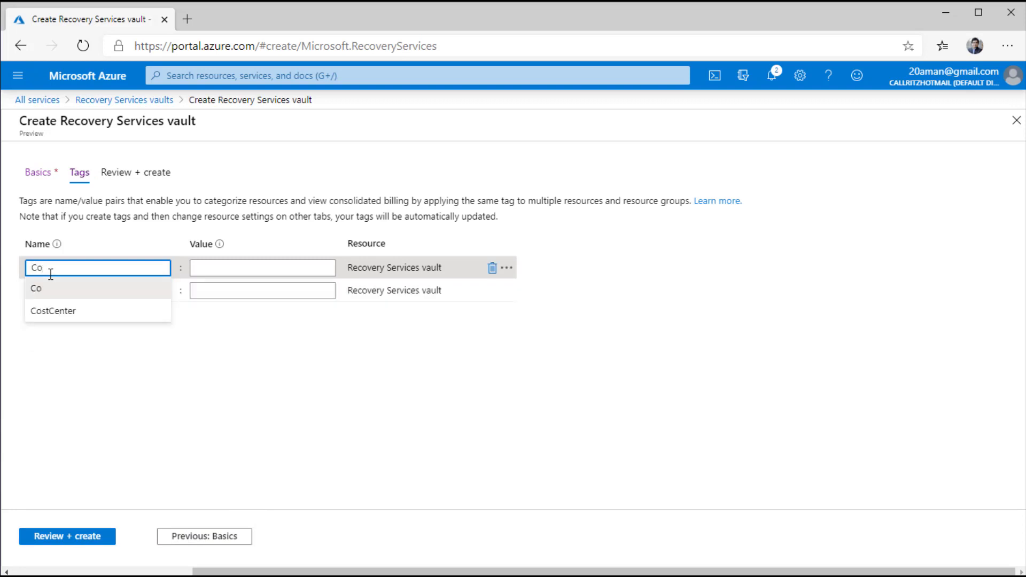
key("Return")
key("Tab")
type("CC")
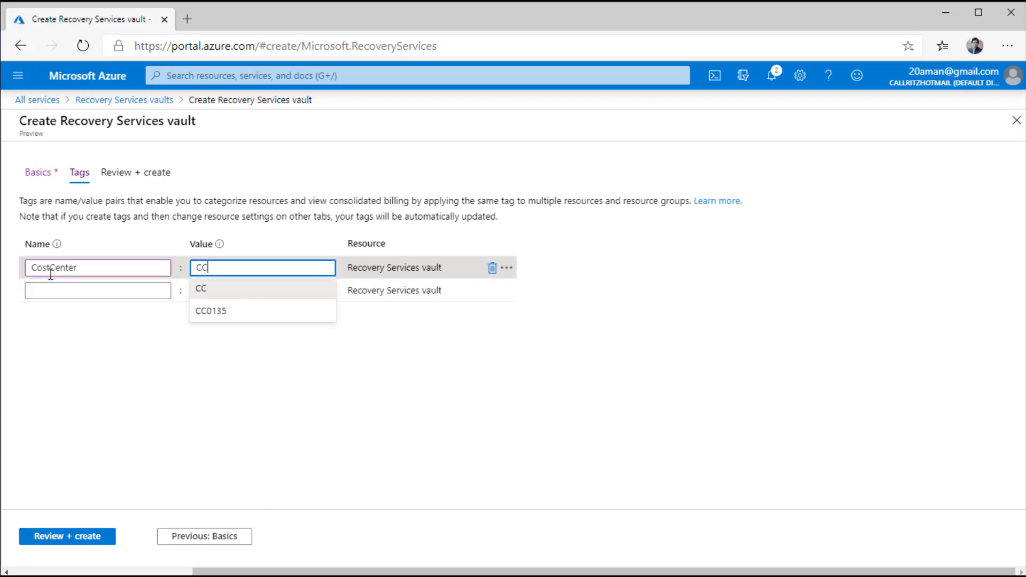
key("Down")
key("Return")
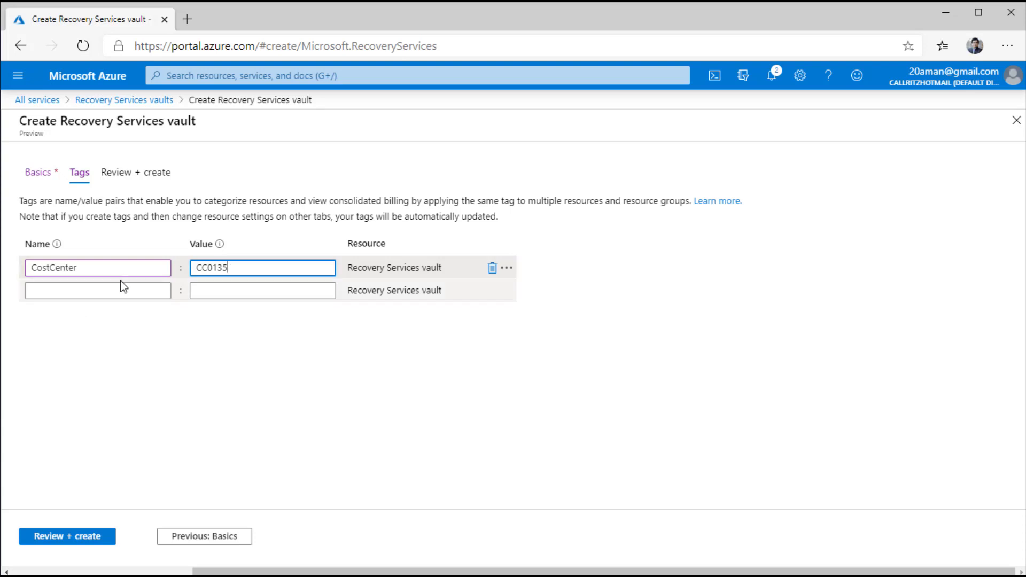
left_click(112, 536)
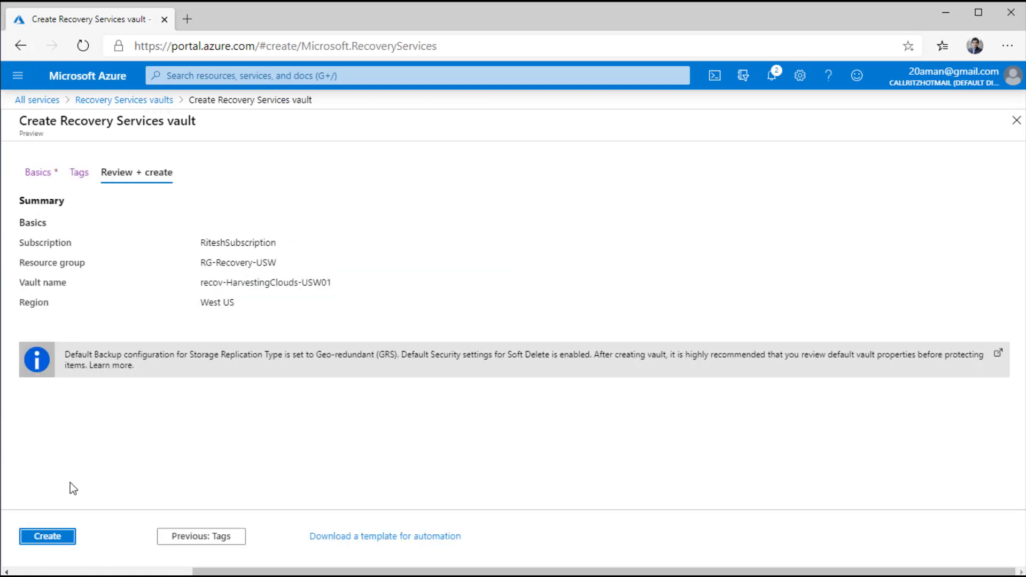
left_click(47, 536)
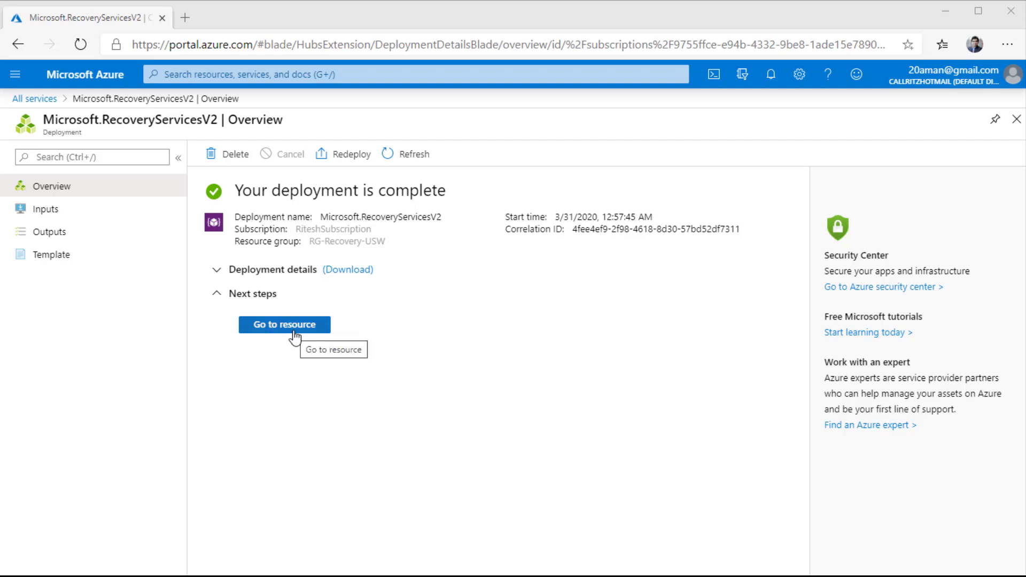
Return to the Recovery Services vaults list, widen its Name column and open the recov-HarvestingClouds-USW01 vault
left_click(54, 101)
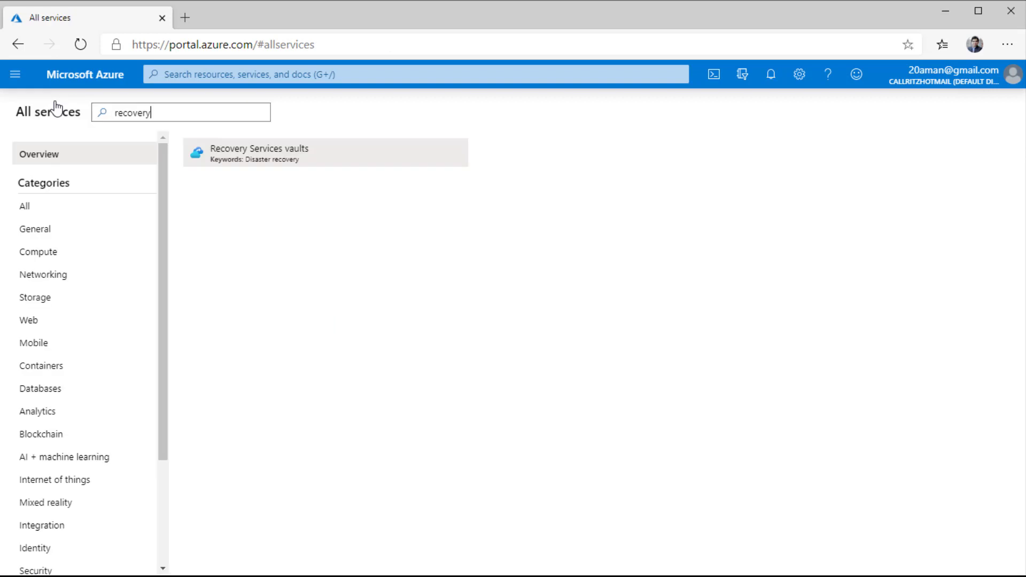
left_click(282, 160)
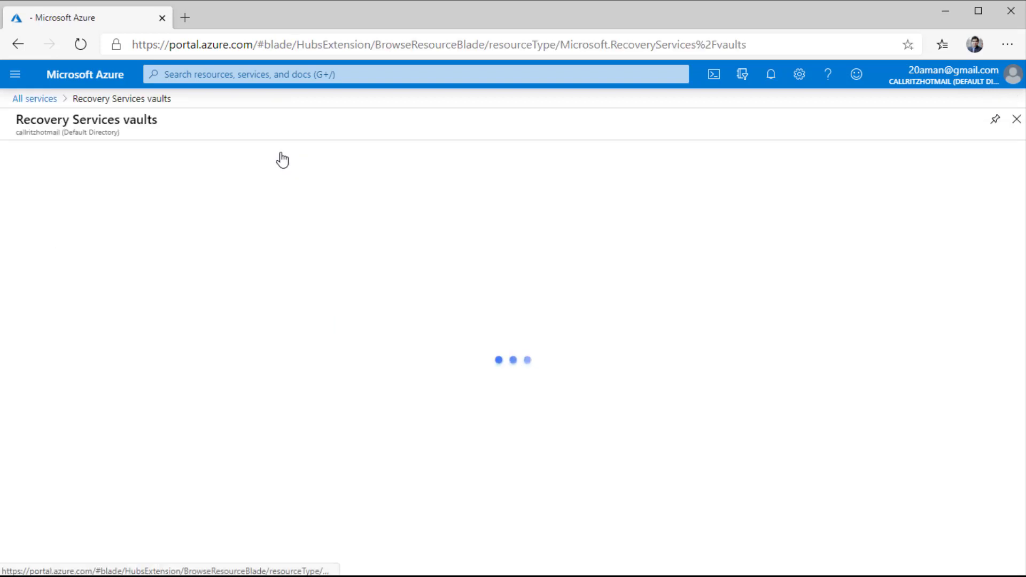
left_click_drag(181, 245, 246, 245)
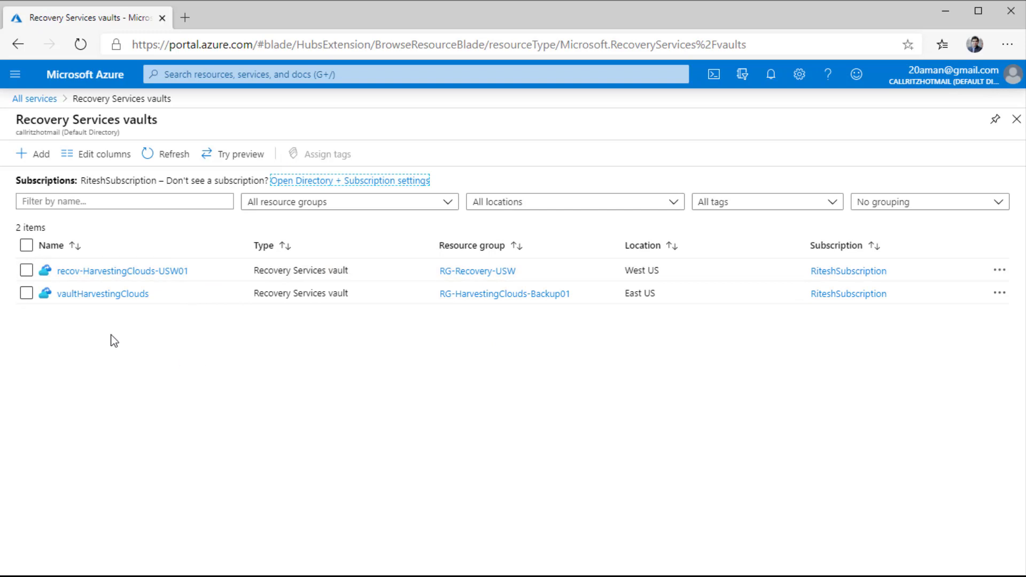
left_click(179, 274)
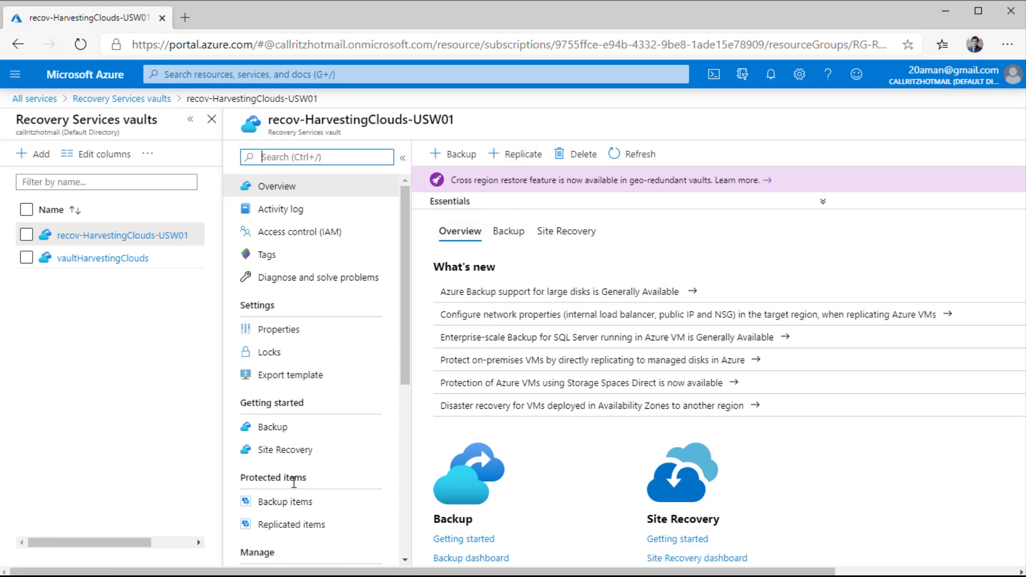
Start enabling replication from the vault's replicated items
left_click(287, 526)
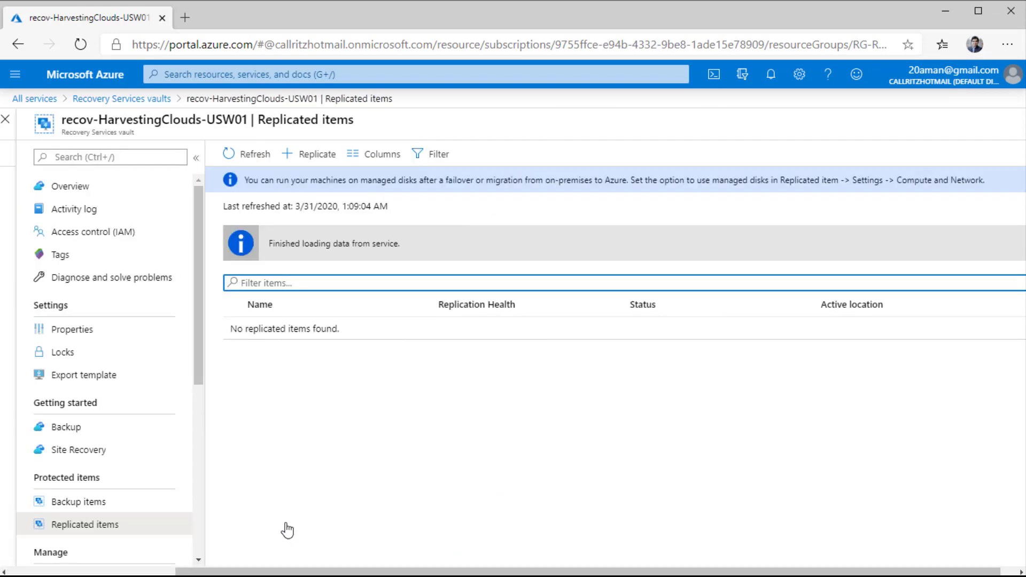
left_click(312, 154)
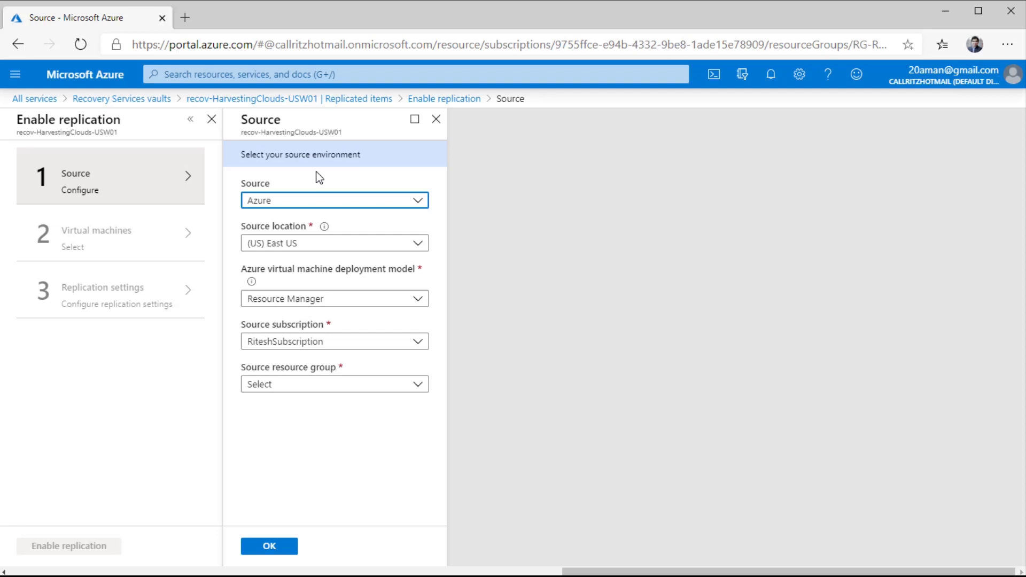
Review the available choices for the replication source, source location and virtual machine deployment model
left_click(295, 201)
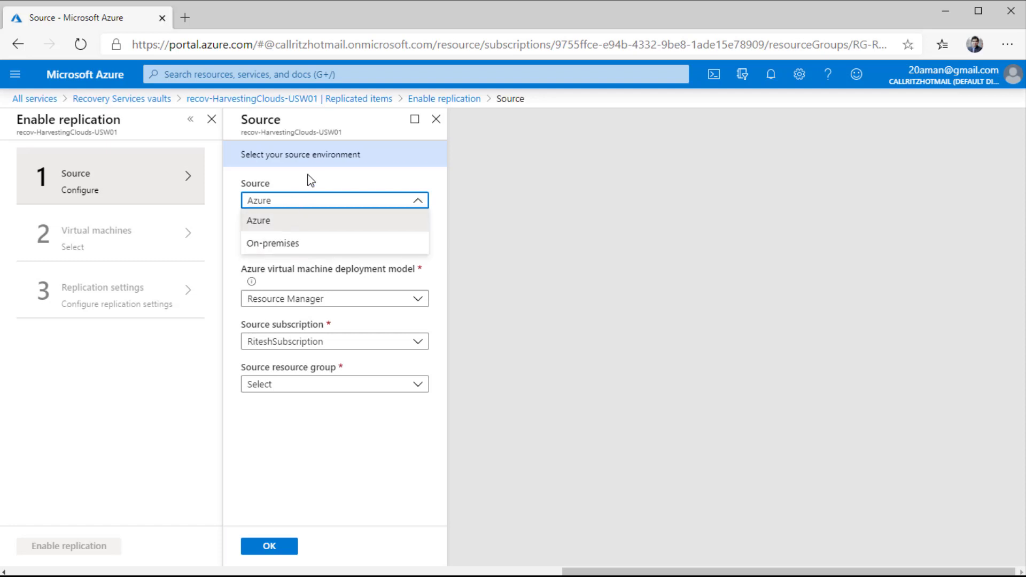
left_click(394, 192)
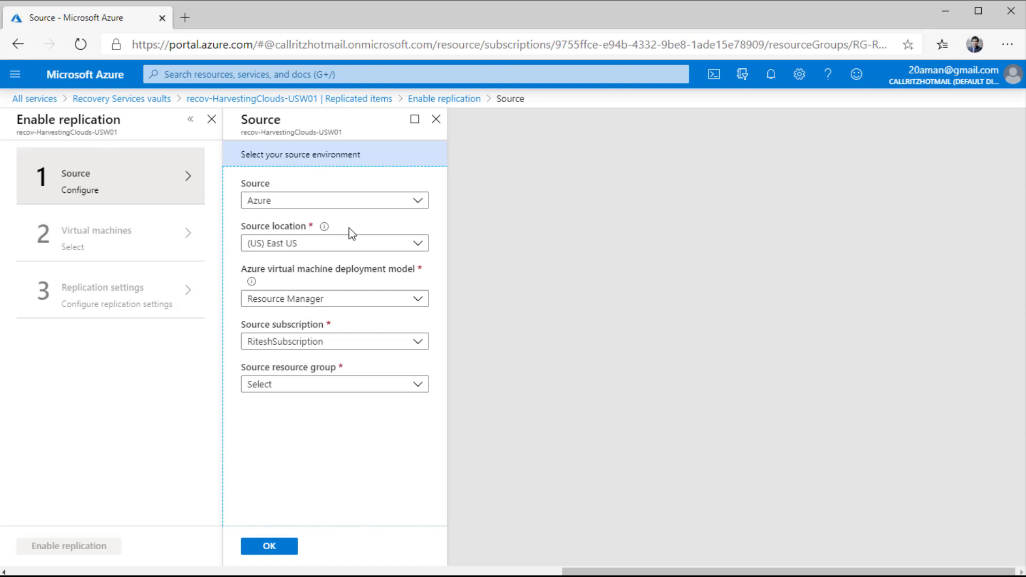
left_click(347, 247)
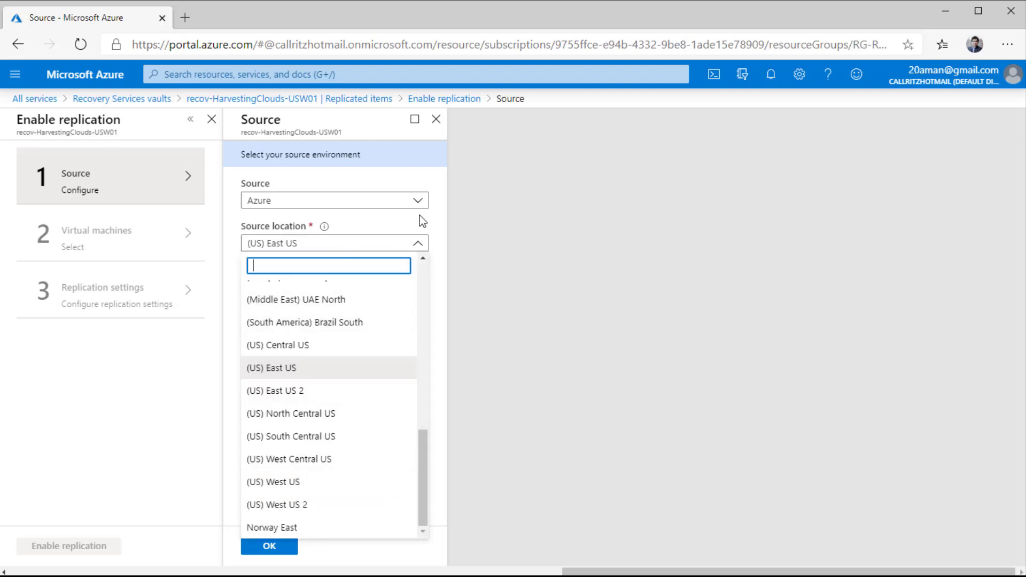
left_click(418, 218)
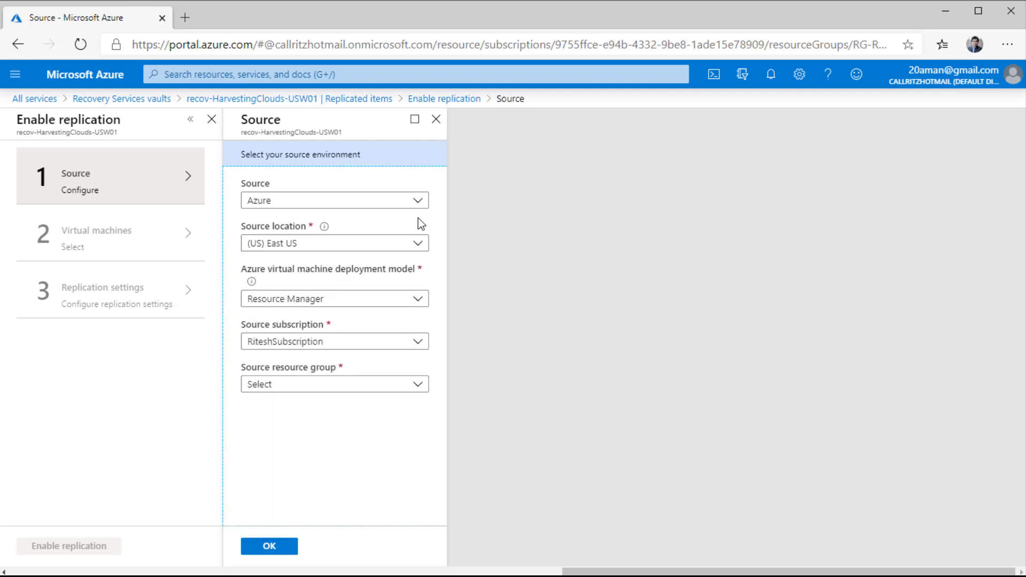
left_click(356, 308)
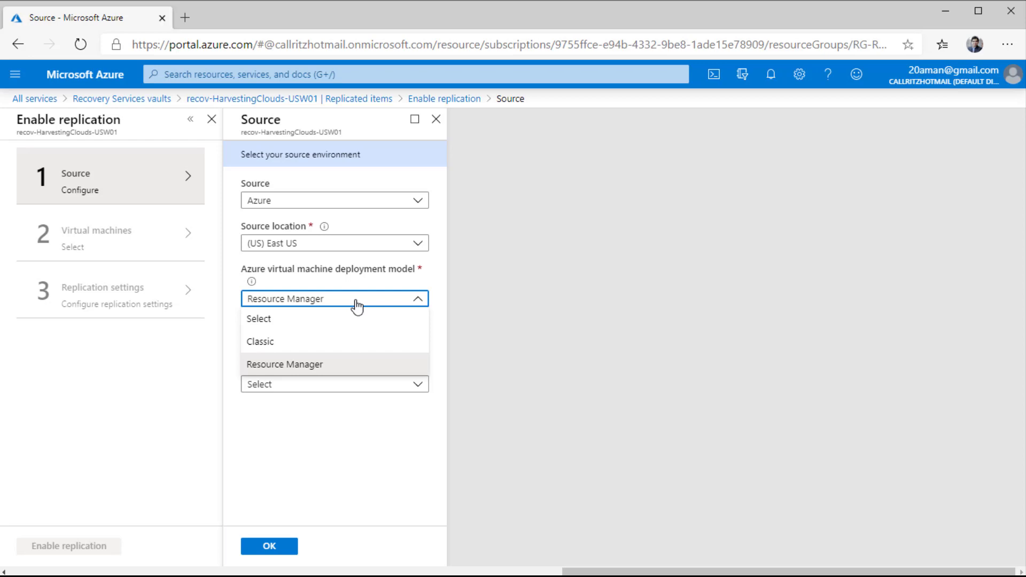
left_click(429, 274)
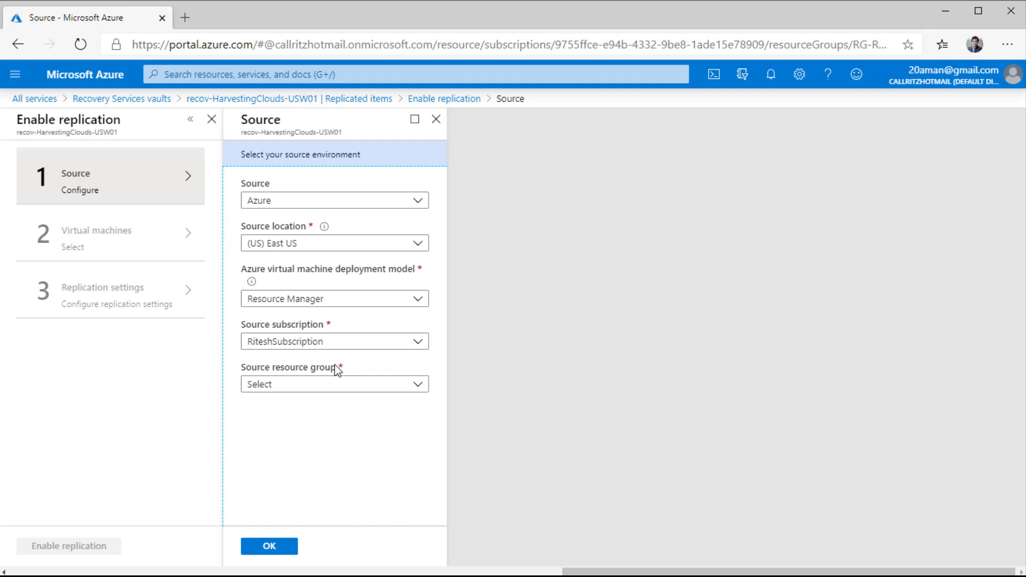
Set the source resource group to RG-HarvestingClouds-Infra101 and choose the vmAccounts101 virtual machine for replication
left_click(326, 385)
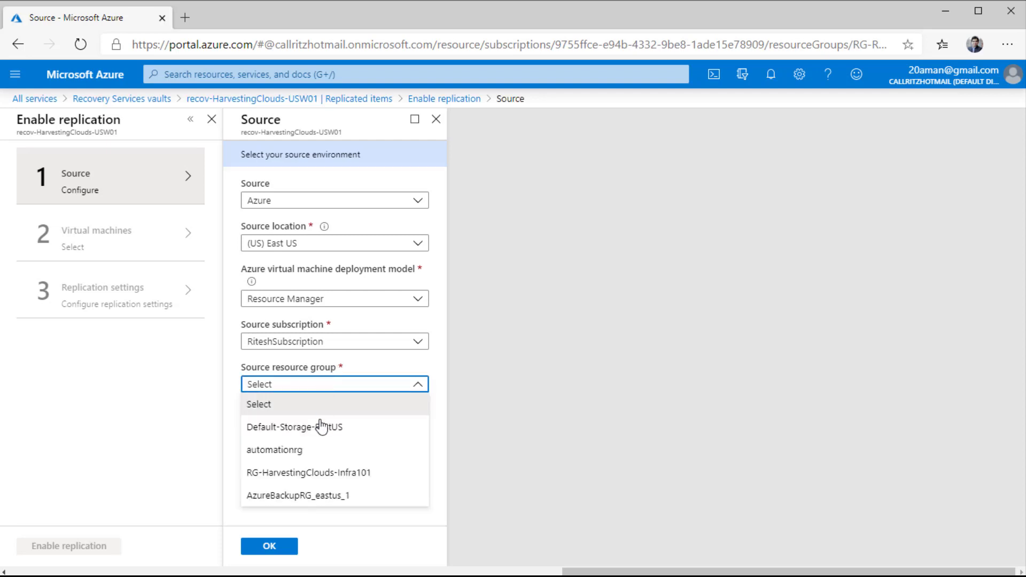
left_click(313, 473)
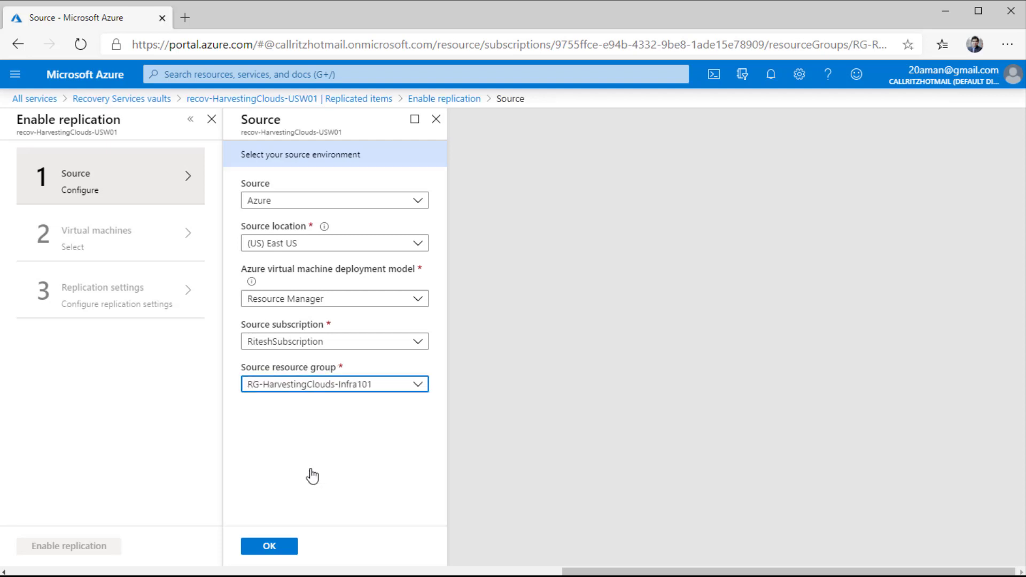
left_click(270, 545)
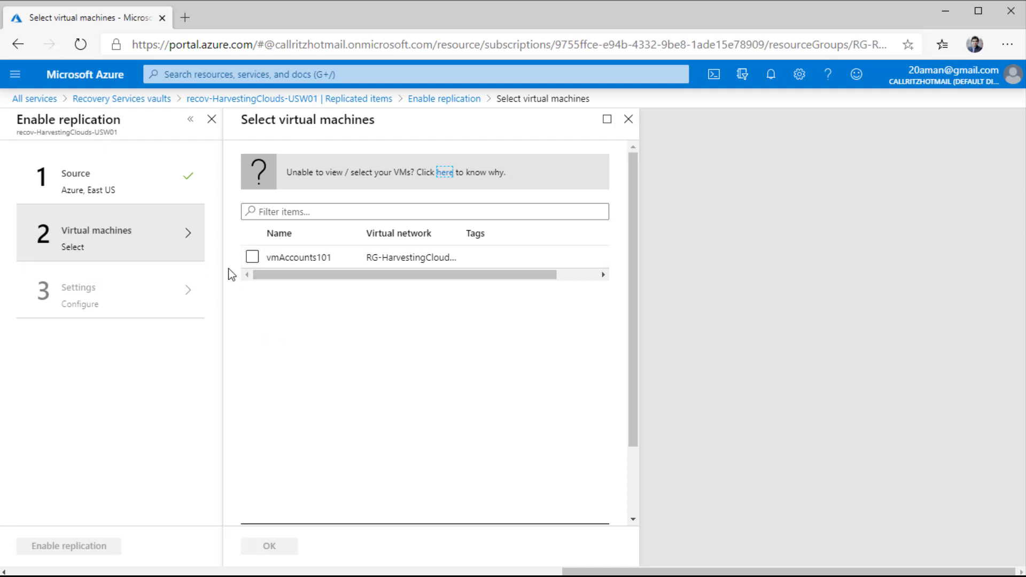
left_click(252, 257)
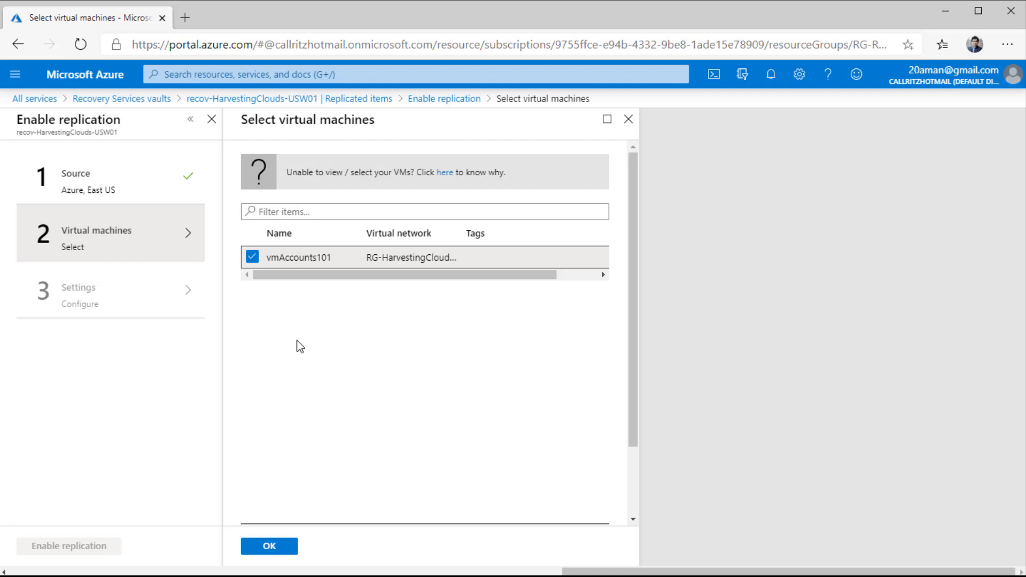
left_click(268, 546)
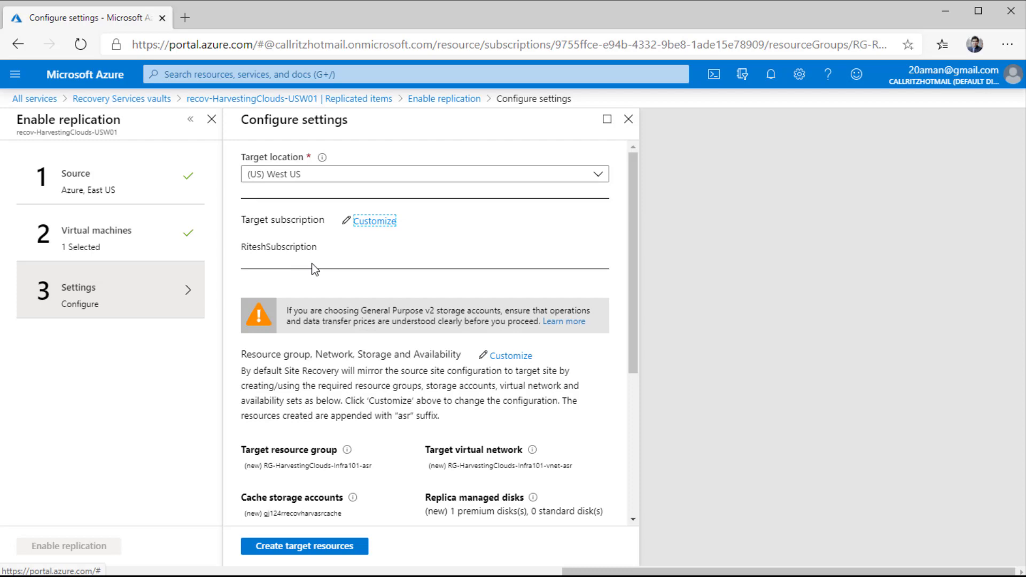
Review the replication target settings, including the customization choices for the target resource group and target virtual network
scroll(425, 358, "down", 5)
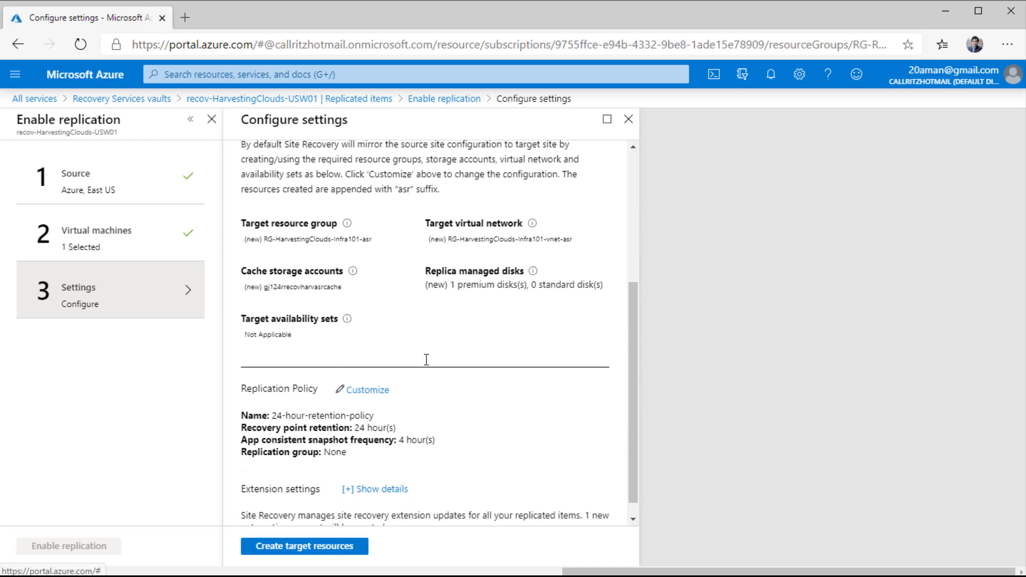
scroll(426, 359, "up", 2)
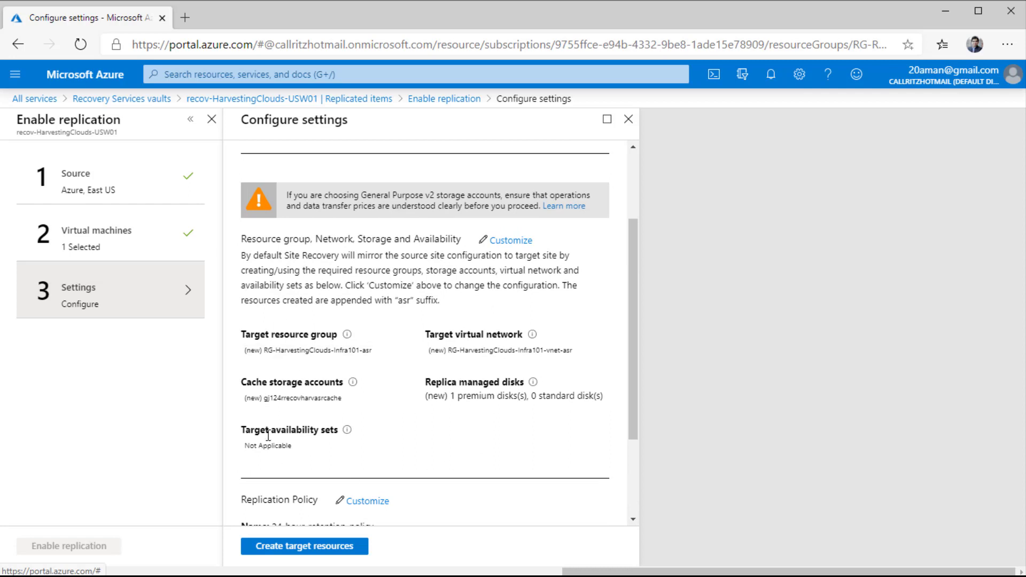
scroll(398, 390, "up", 2)
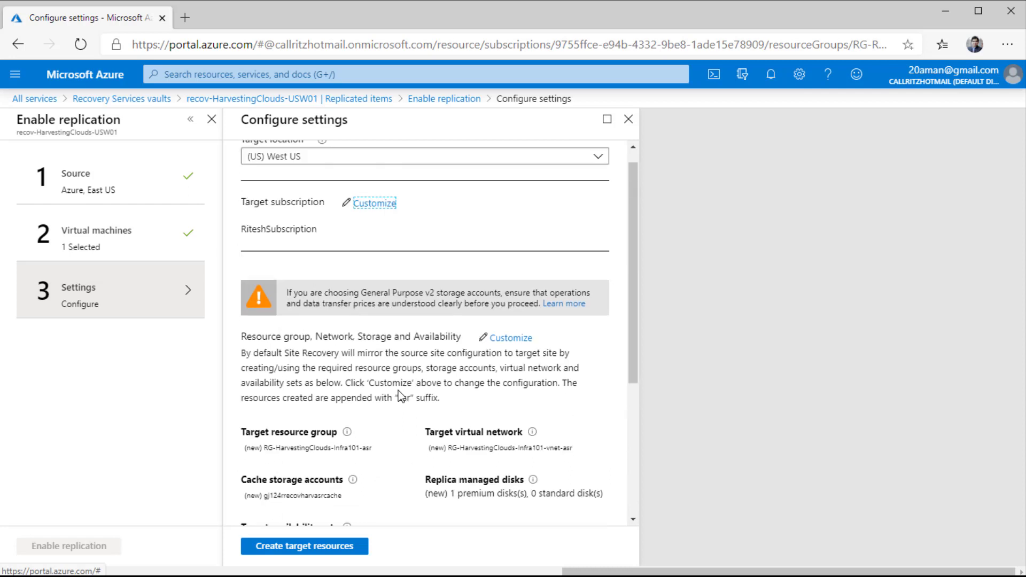
scroll(399, 391, "down", 2)
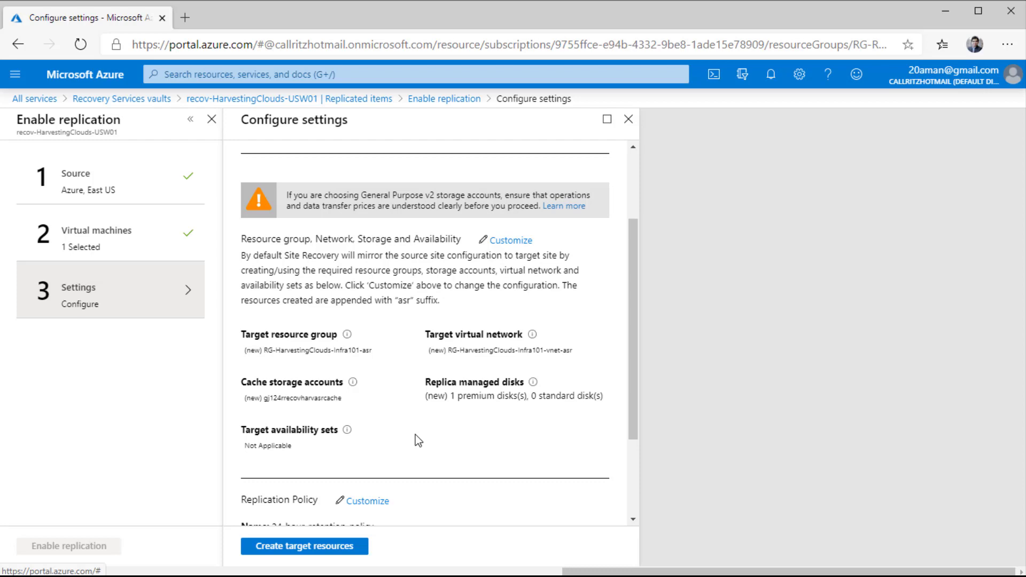
left_click(528, 242)
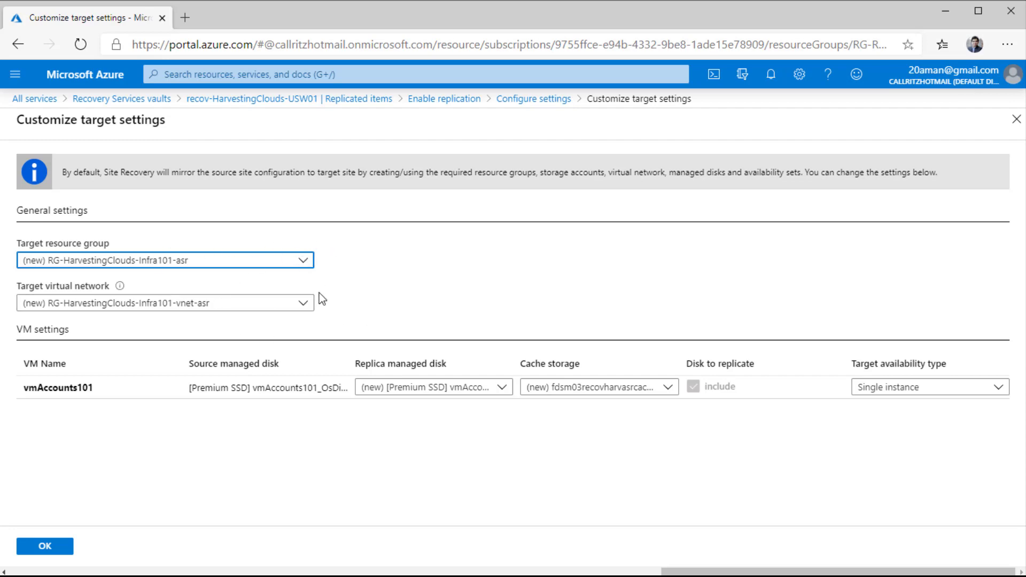
left_click(311, 265)
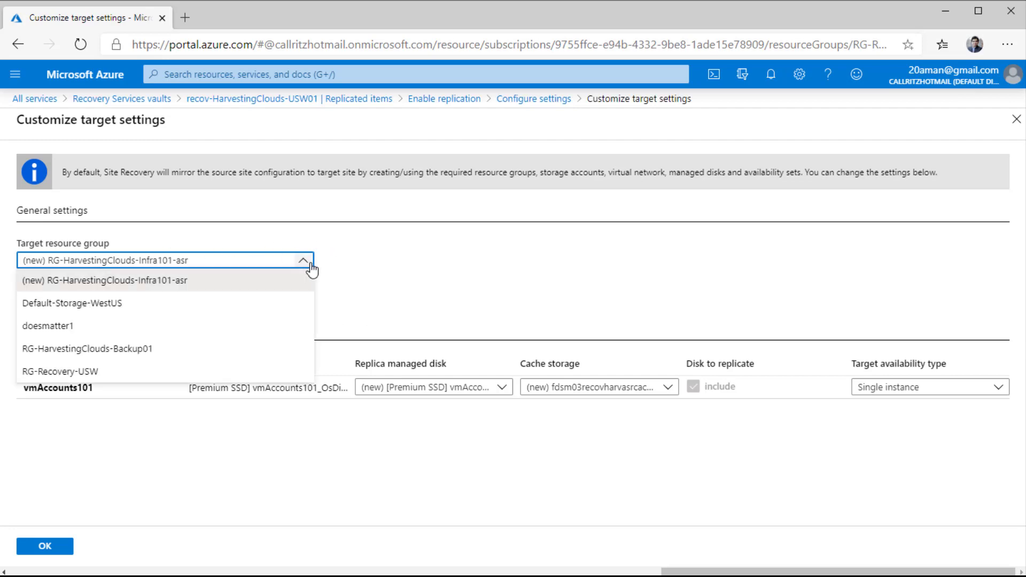
left_click(391, 248)
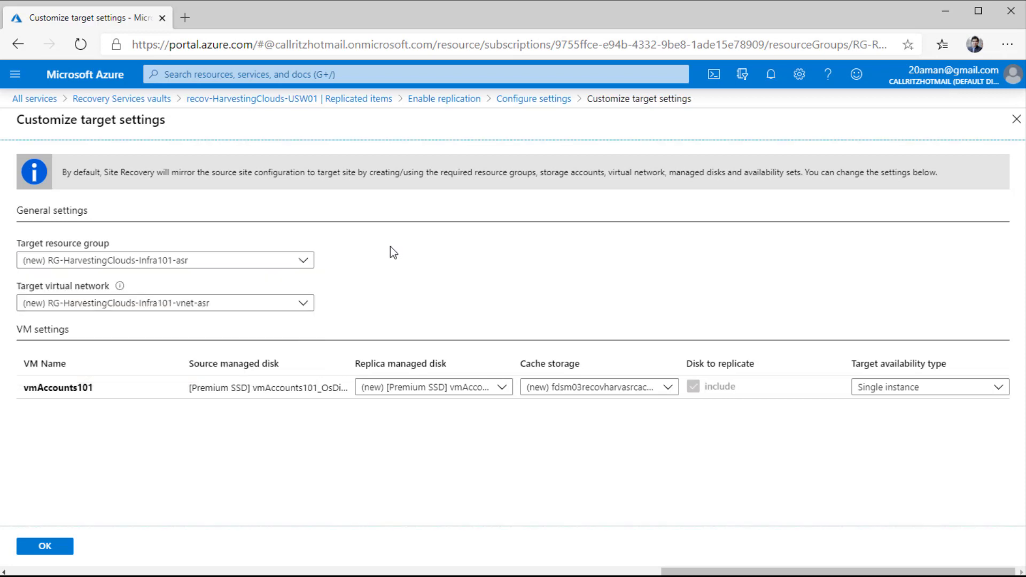
left_click(300, 265)
left_click(327, 294)
left_click(302, 305)
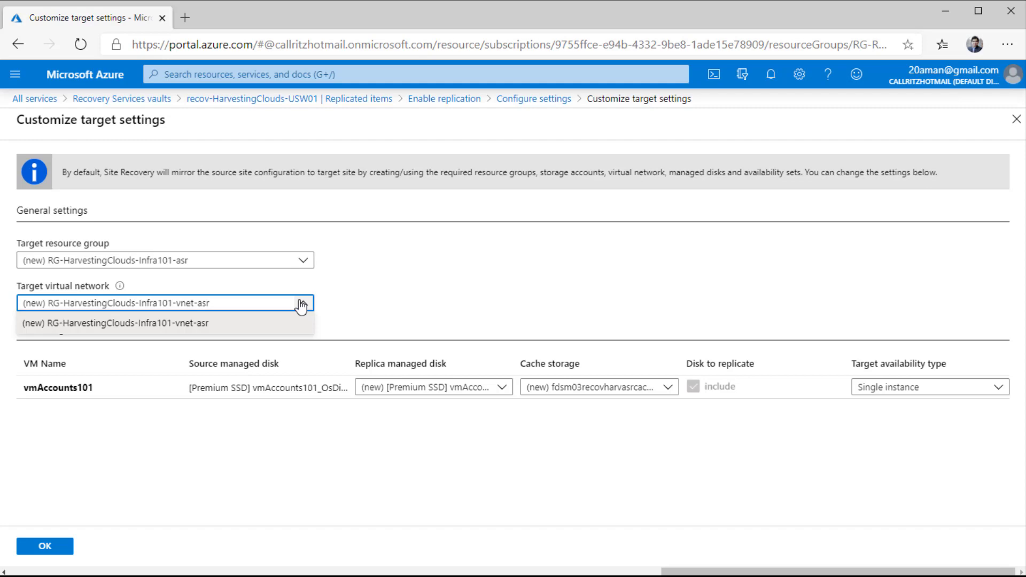
left_click(547, 271)
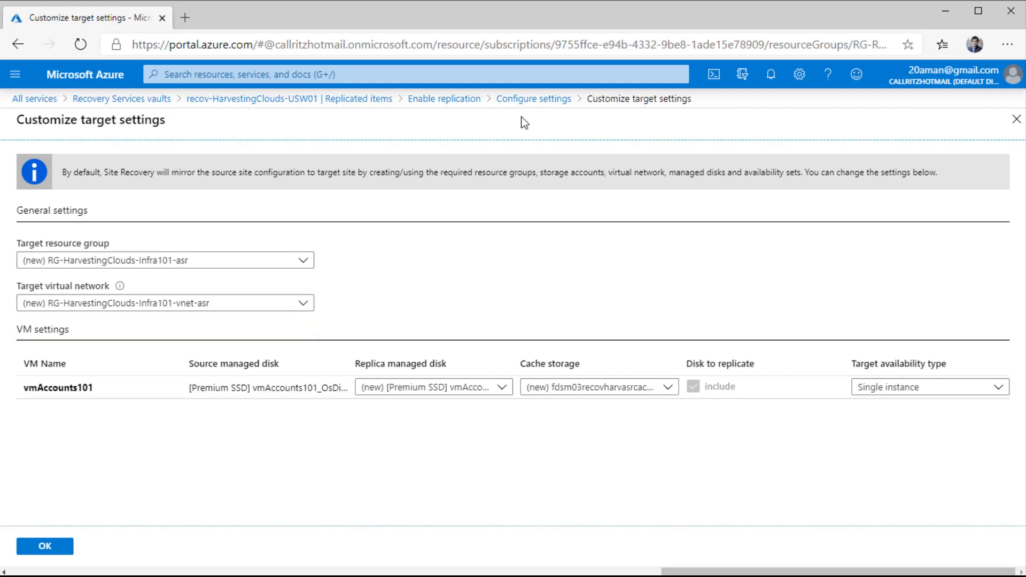
left_click(534, 100)
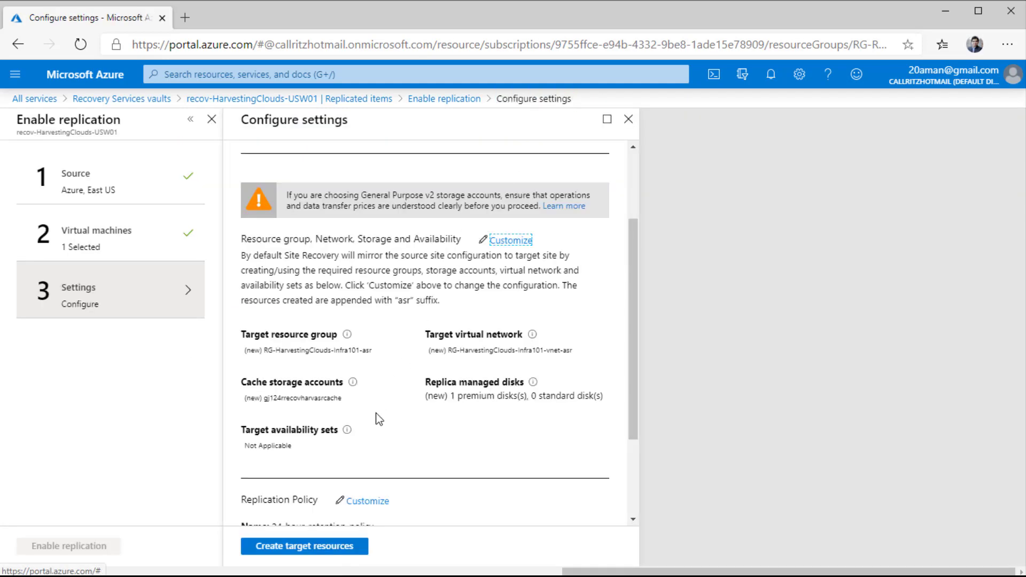
Customize the replication policy as a new one with 24-hour recovery point retention, 4-hour app-consistent snapshots and no Multi-VM consistency
scroll(374, 413, "down", 2)
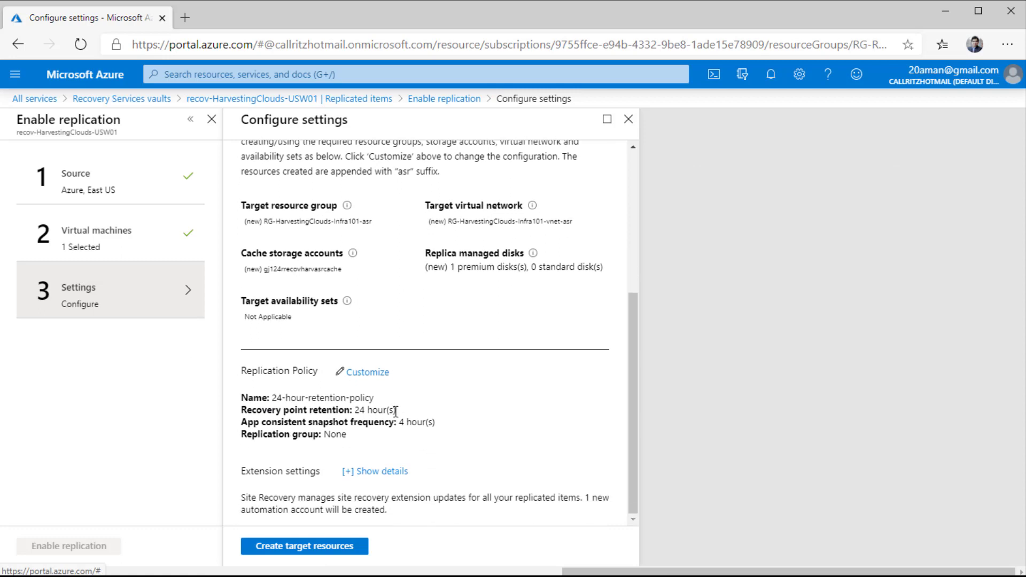
left_click(367, 374)
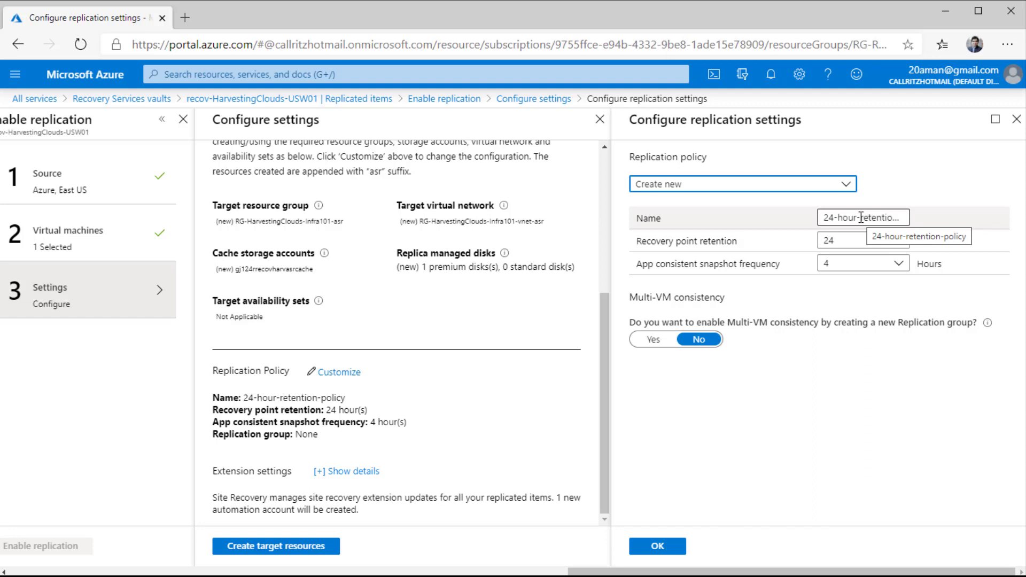
left_click(847, 242)
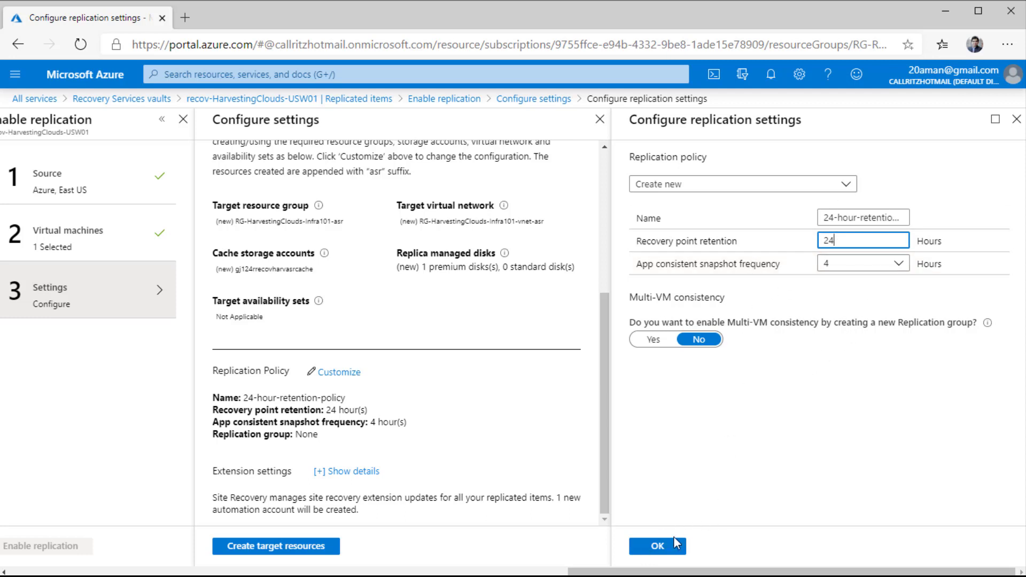
left_click(657, 556)
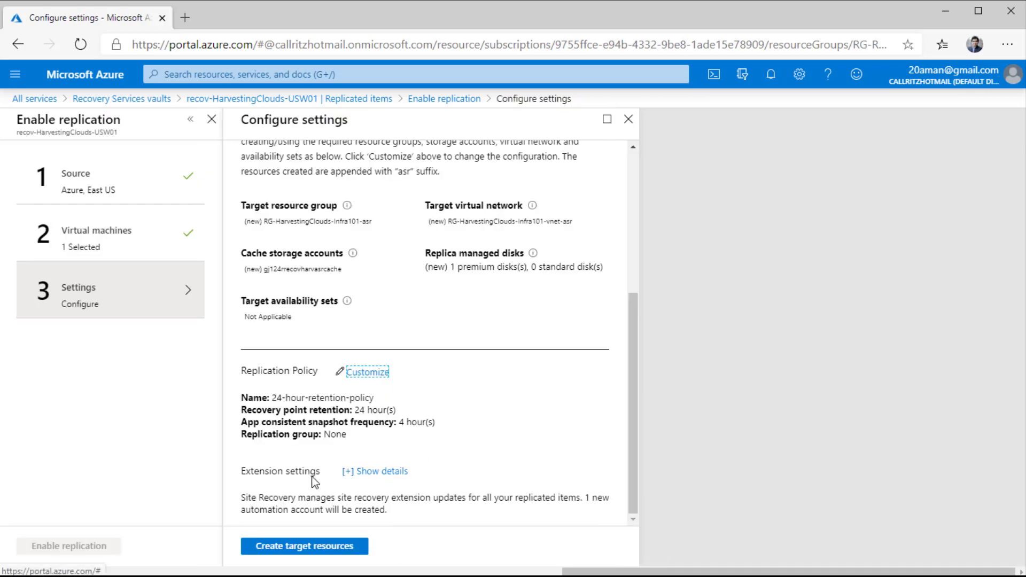
Check the extension settings details, create the target resources and enable replication for the chosen virtual machine
left_click(369, 472)
scroll(576, 439, "down", 1)
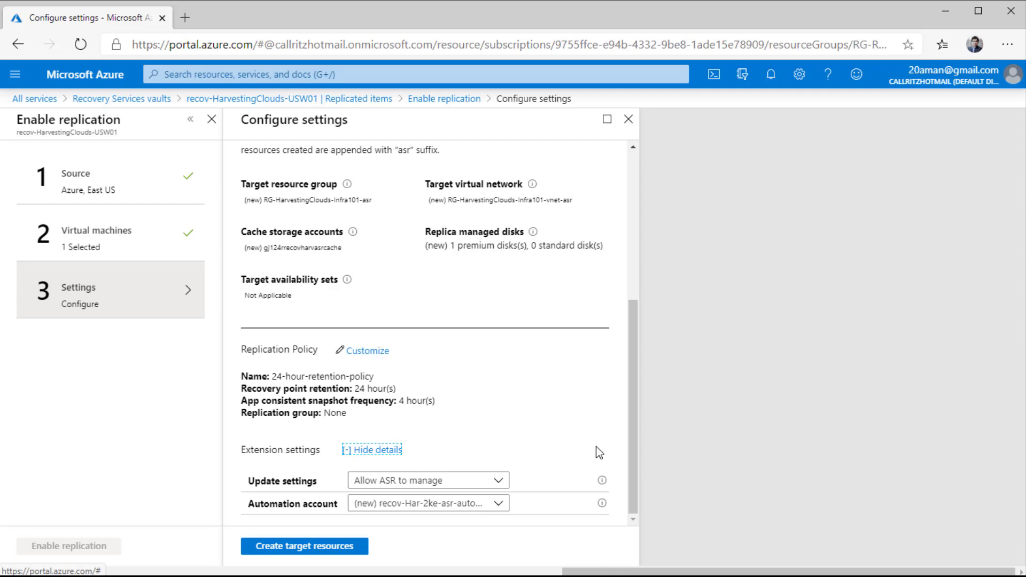
left_click(273, 547)
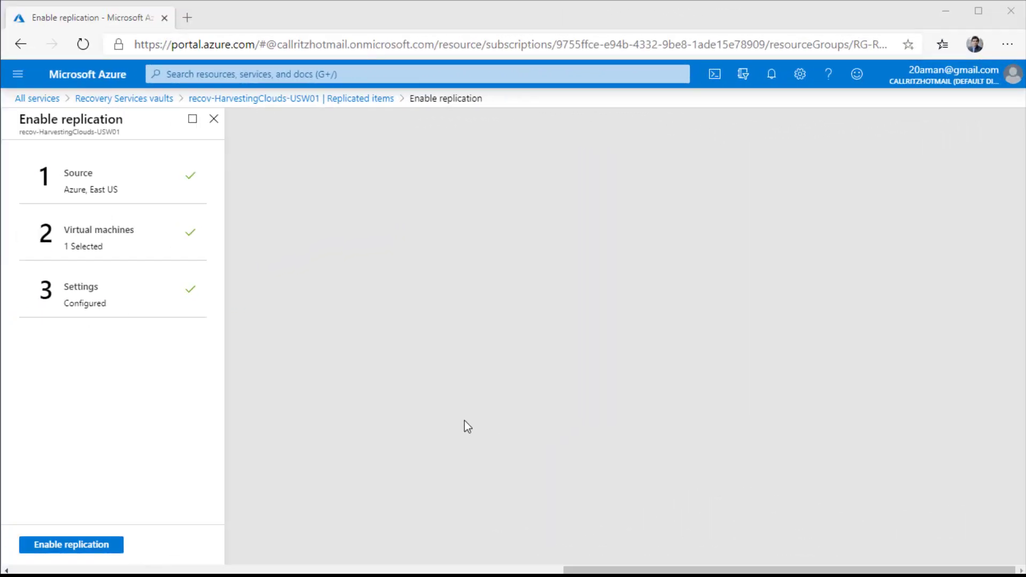
left_click(64, 545)
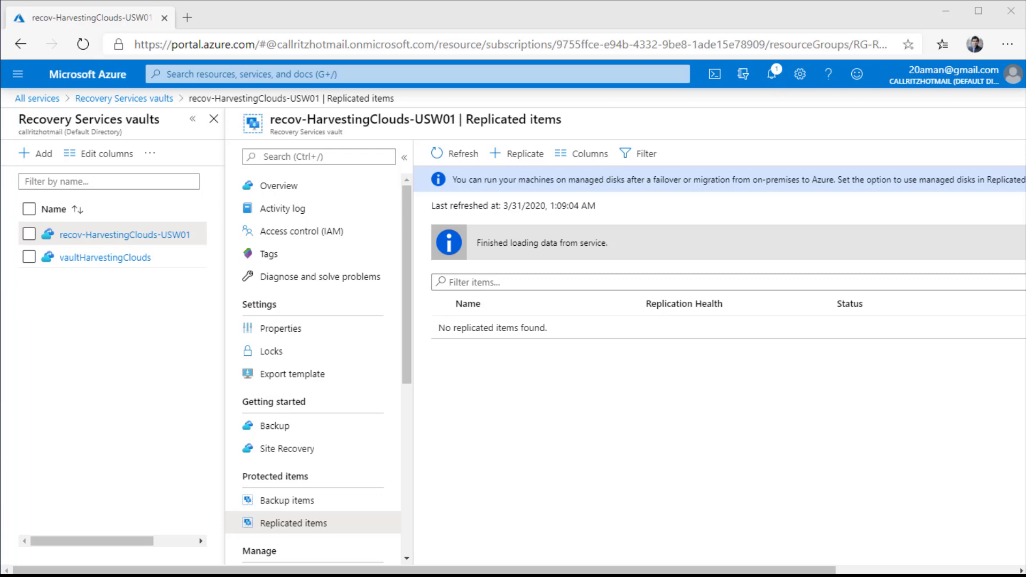
Check the replication progress in the vault's Site Recovery jobs, the Create a site job's details and the portal notifications
left_click_drag(405, 345, 399, 507)
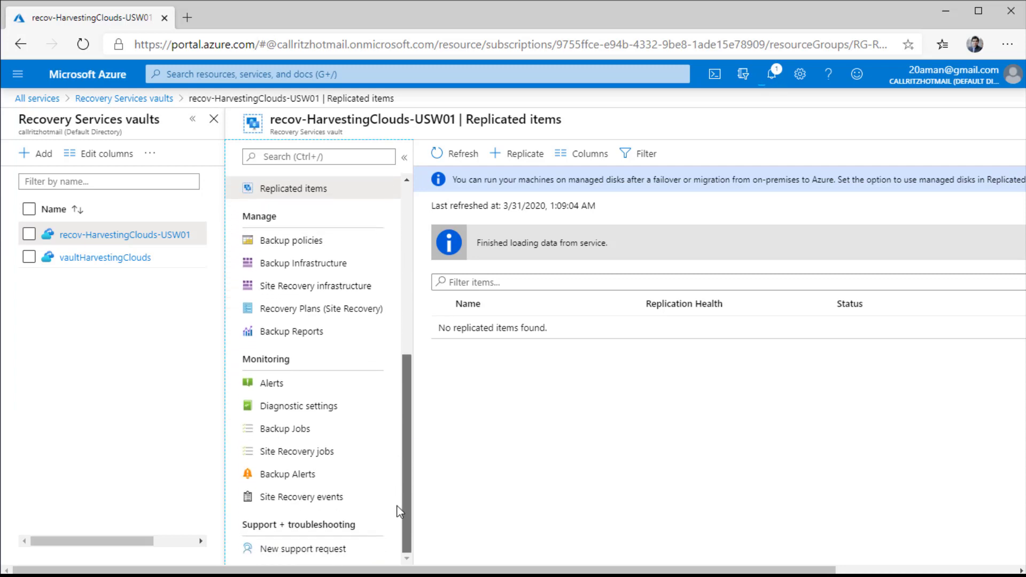
left_click(297, 452)
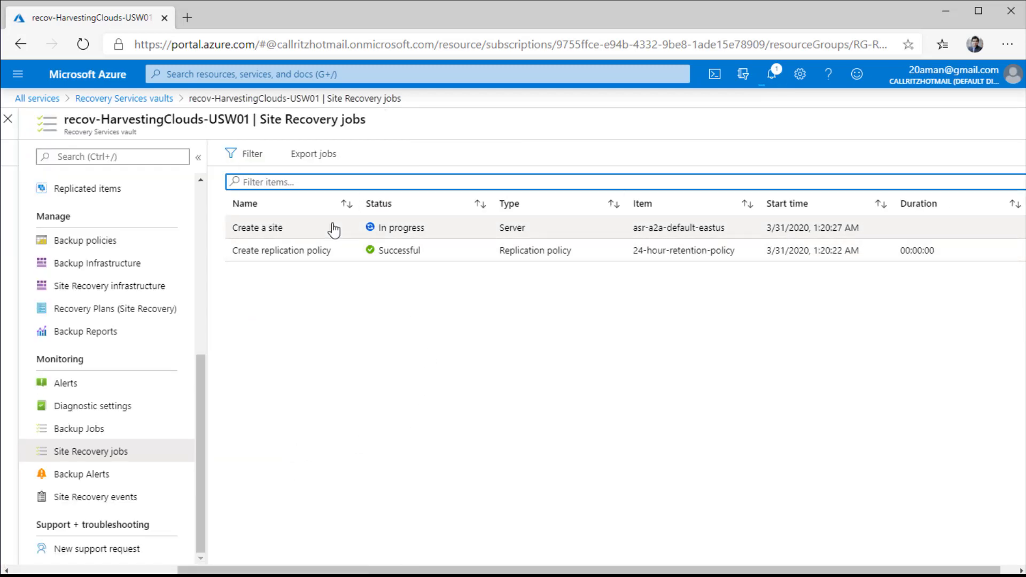
left_click(291, 238)
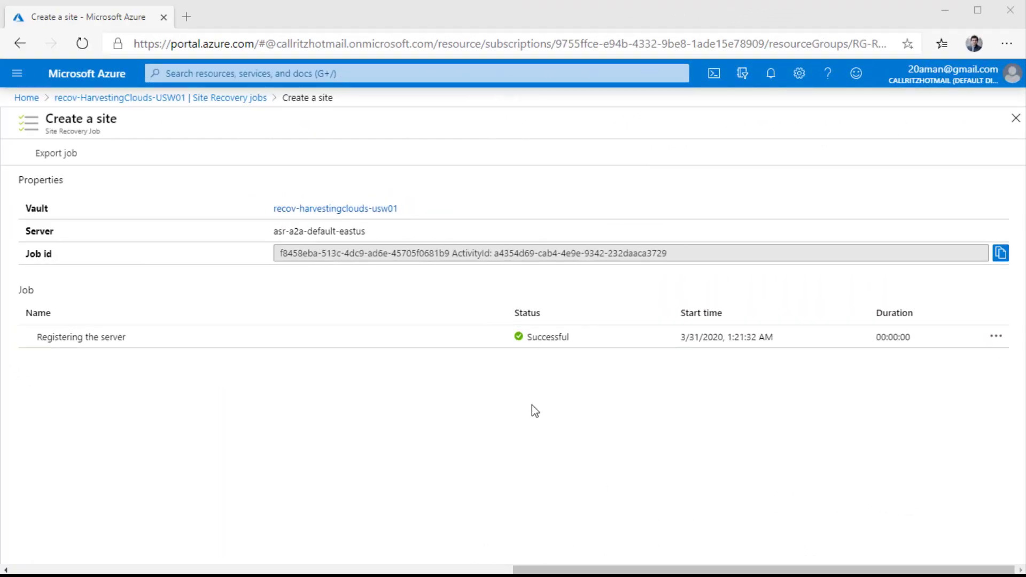
left_click(245, 100)
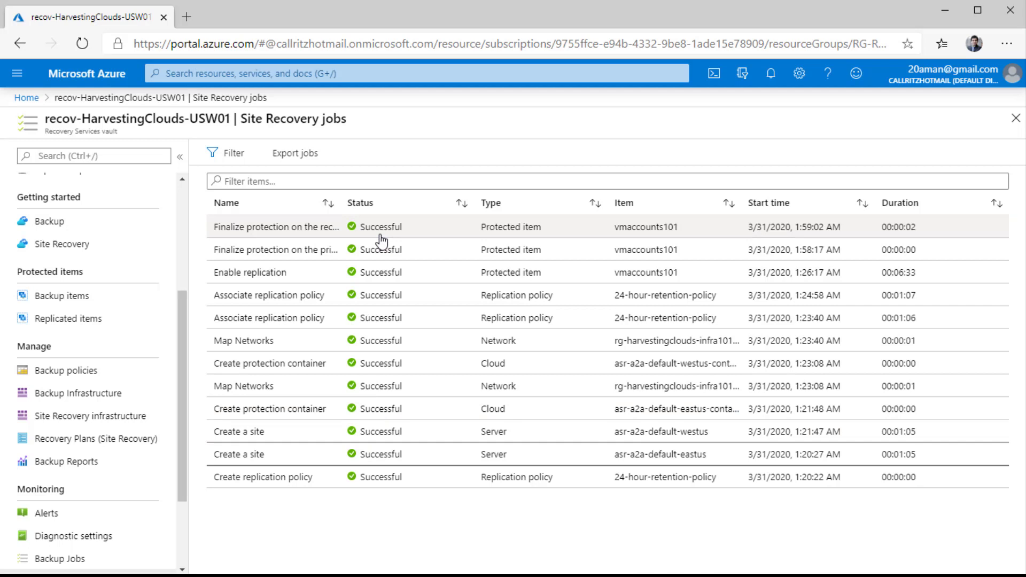
left_click(771, 73)
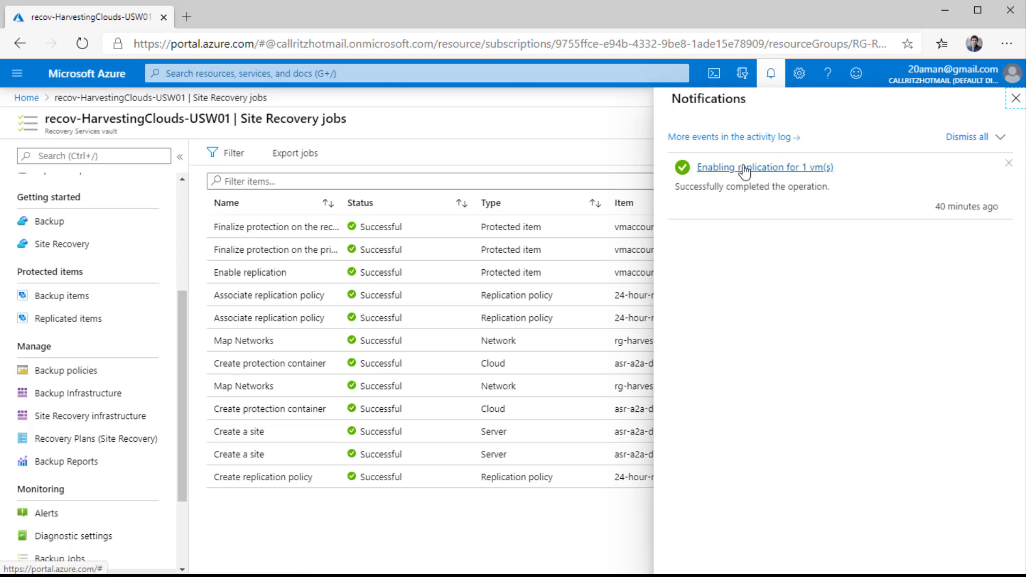
left_click(771, 75)
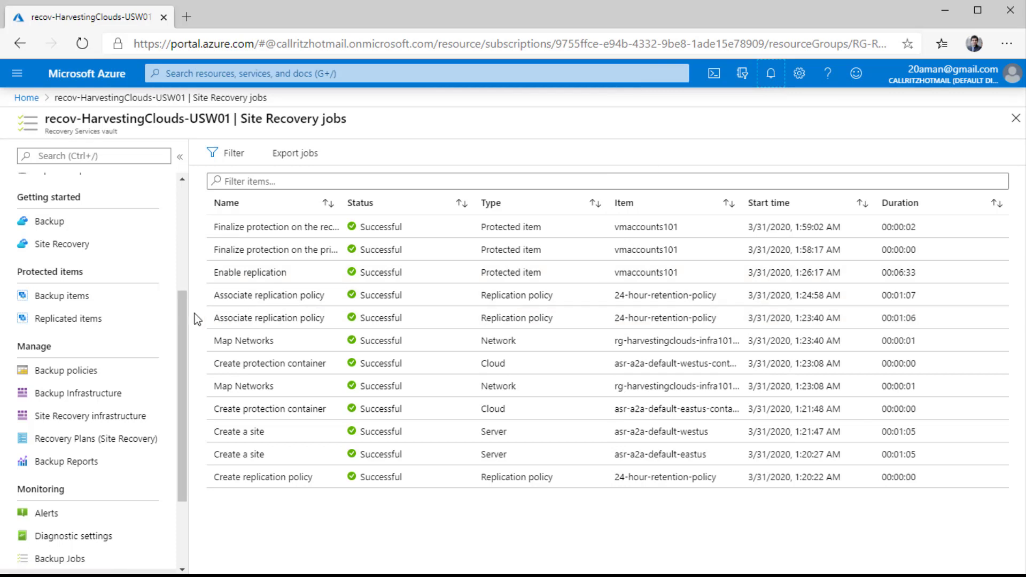
Open the vmAccounts101 replicated item from the vault and examine its health overview and infrastructure view
left_click_drag(179, 314, 181, 302)
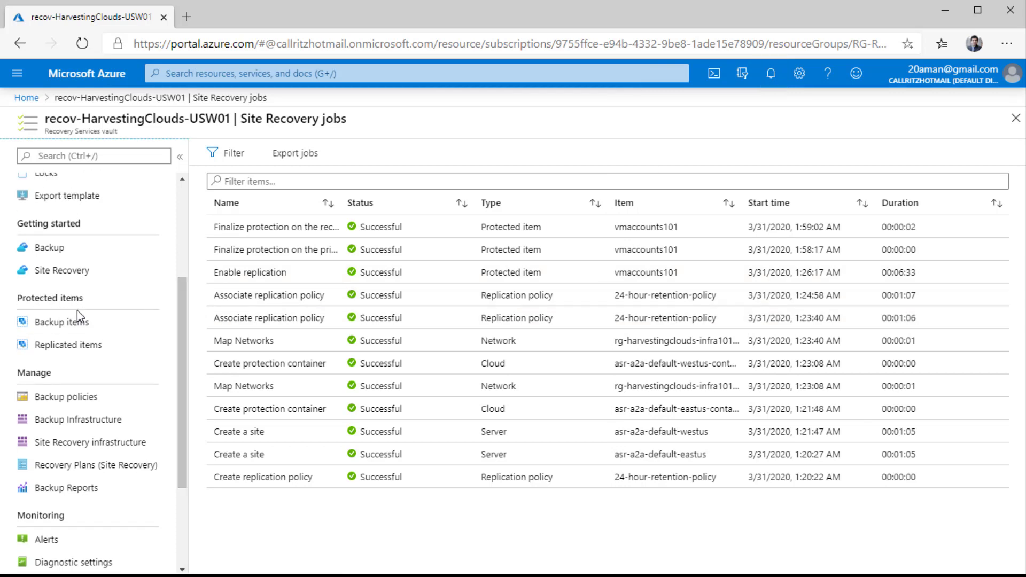
left_click(50, 346)
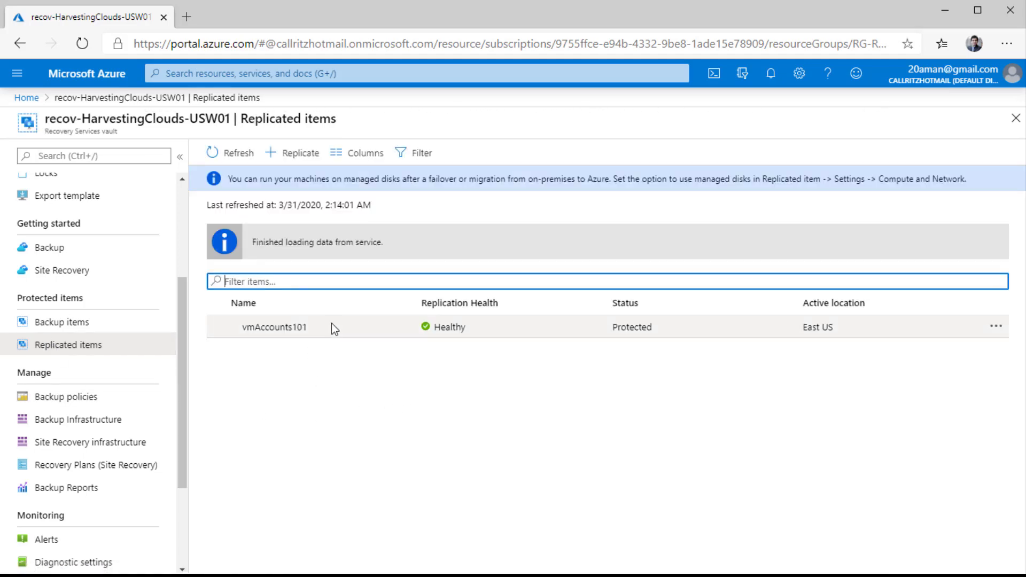
left_click(333, 328)
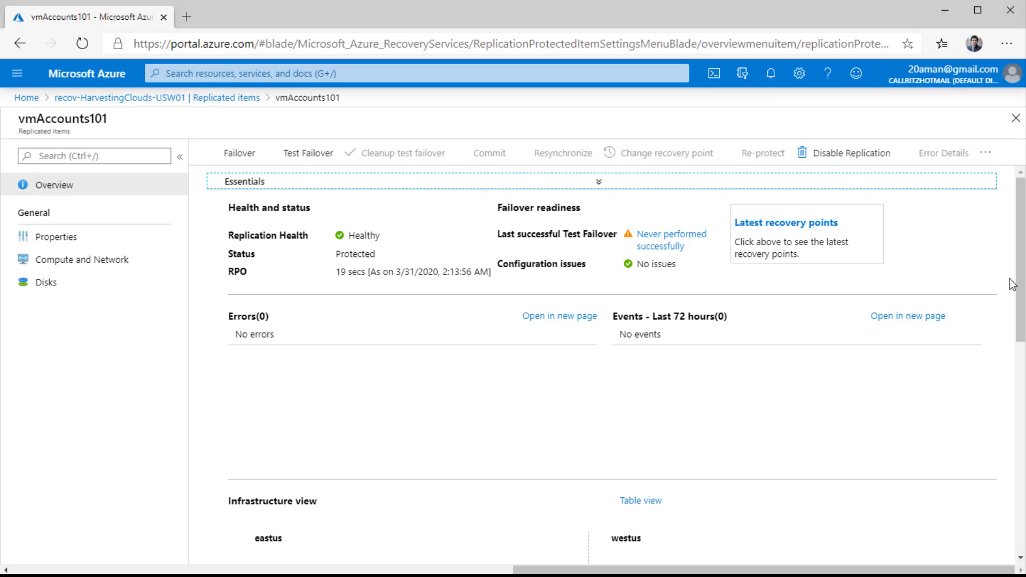
left_click_drag(1021, 282, 1023, 412)
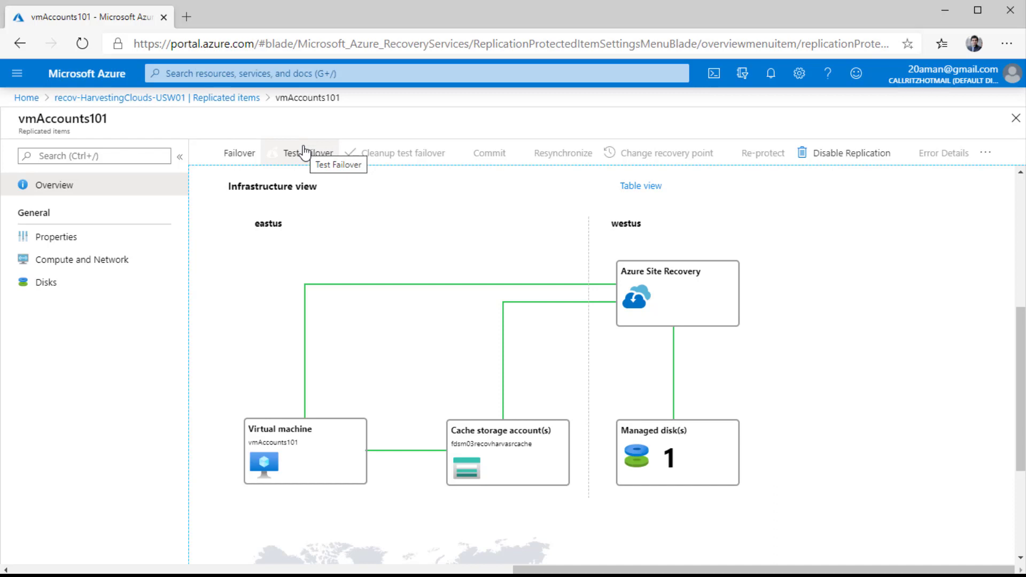
Open the failover settings for vmAccounts101 and acknowledge the risk of continuing without a test failover
left_click(240, 155)
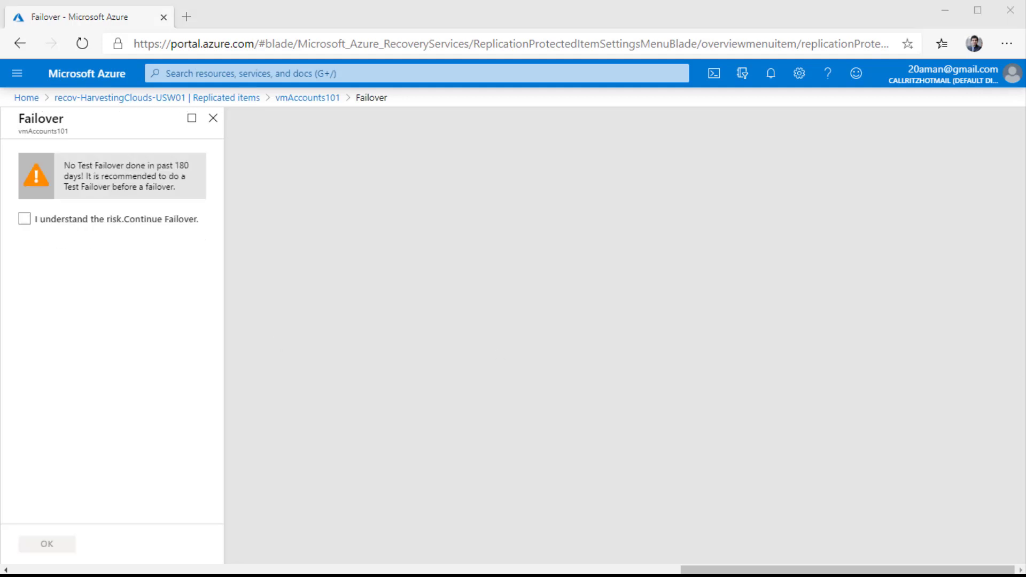
left_click(32, 229)
left_click(25, 219)
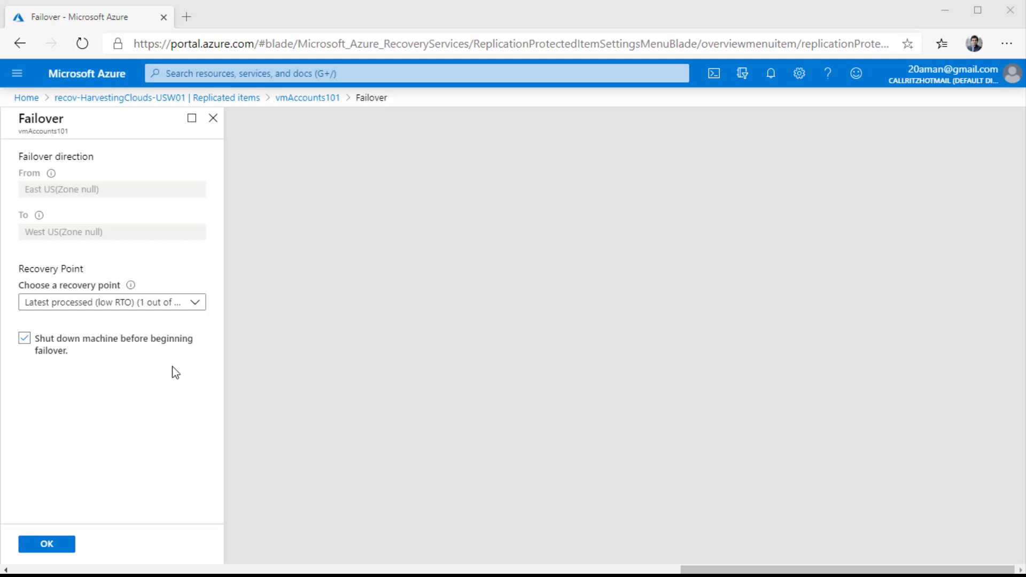
Review the recovery point options, including the custom recovery points, and disable shutting down the machine before beginning failover
left_click(199, 303)
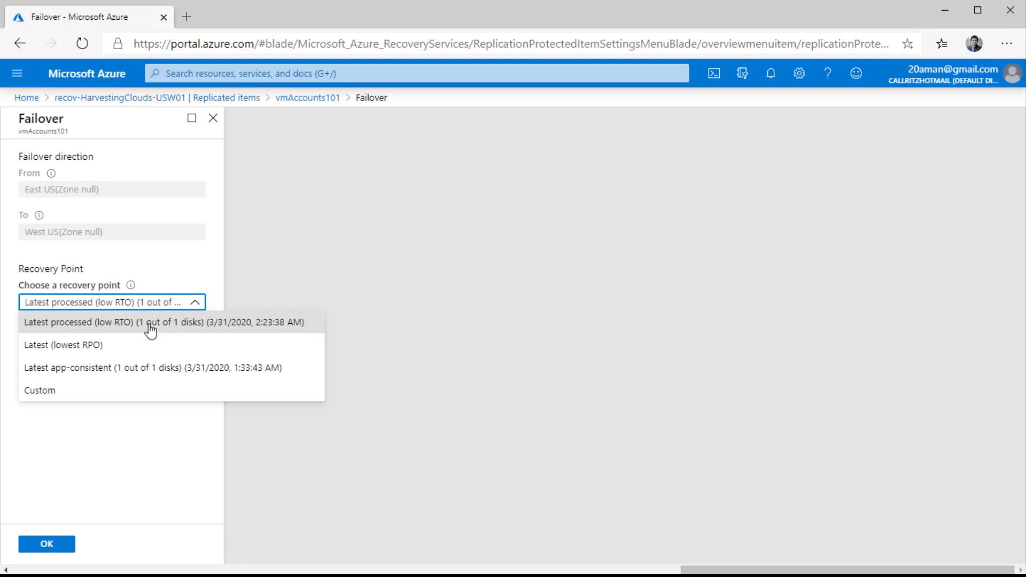
left_click(73, 389)
left_click(111, 348)
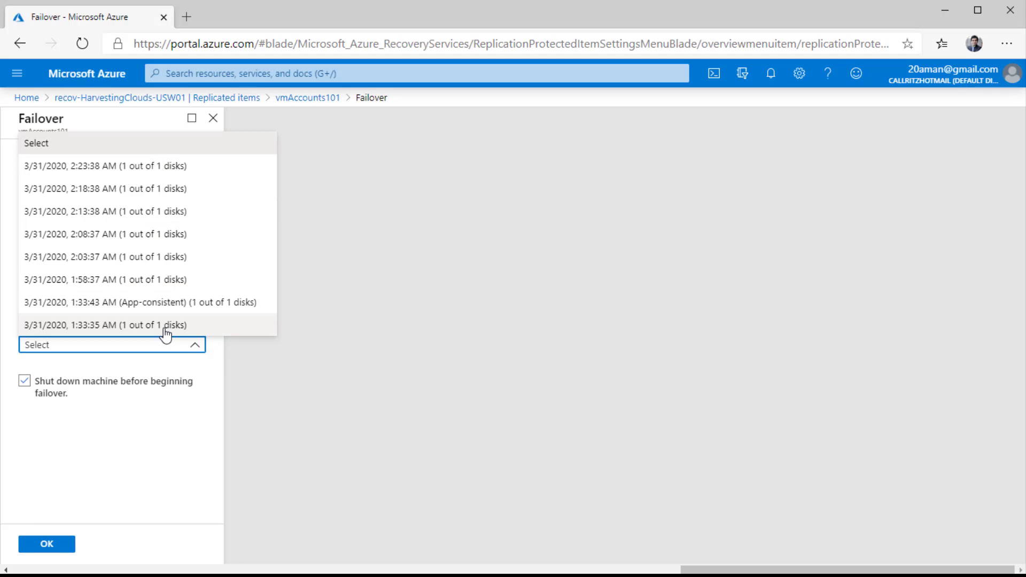
left_click(141, 466)
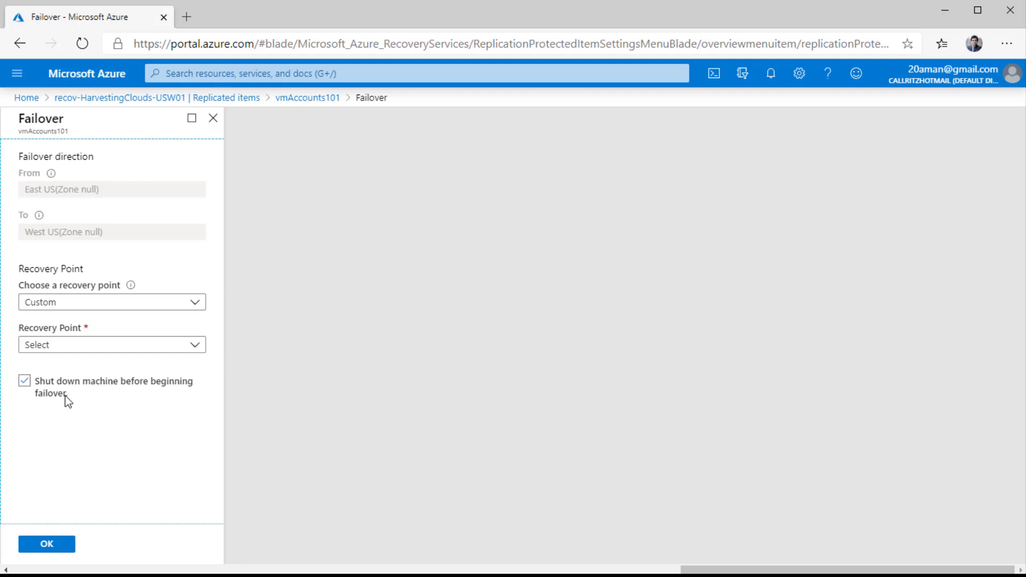
left_click(28, 384)
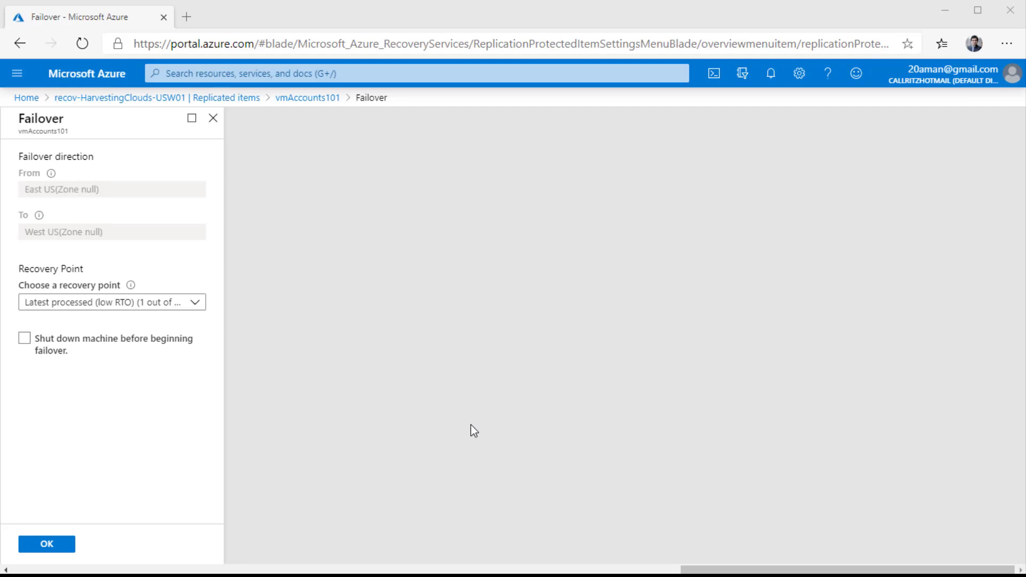
Open the vmAccounts101 virtual machine from the portal home and check its disaster recovery health and infrastructure view
left_click(116, 76)
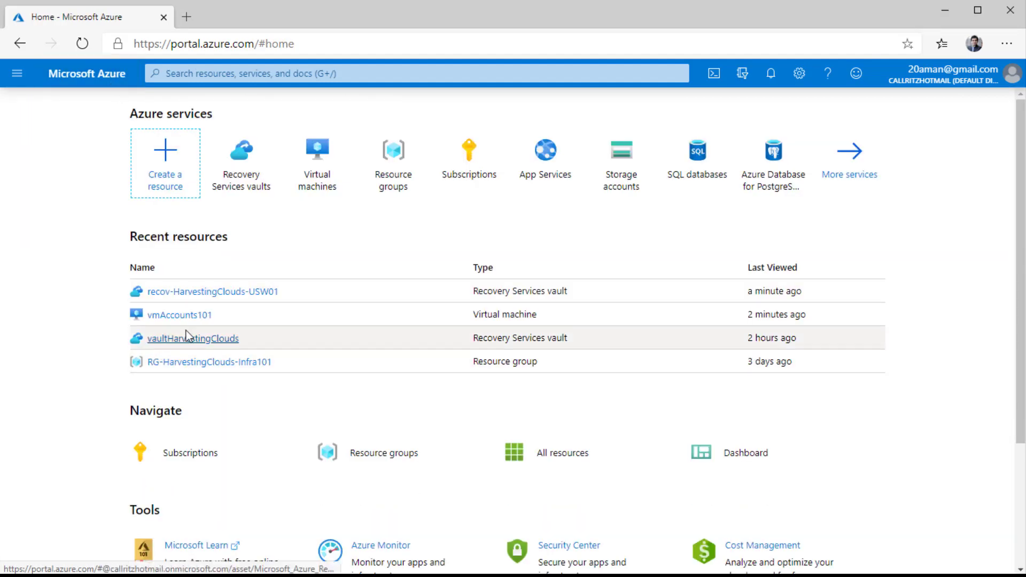
left_click(206, 316)
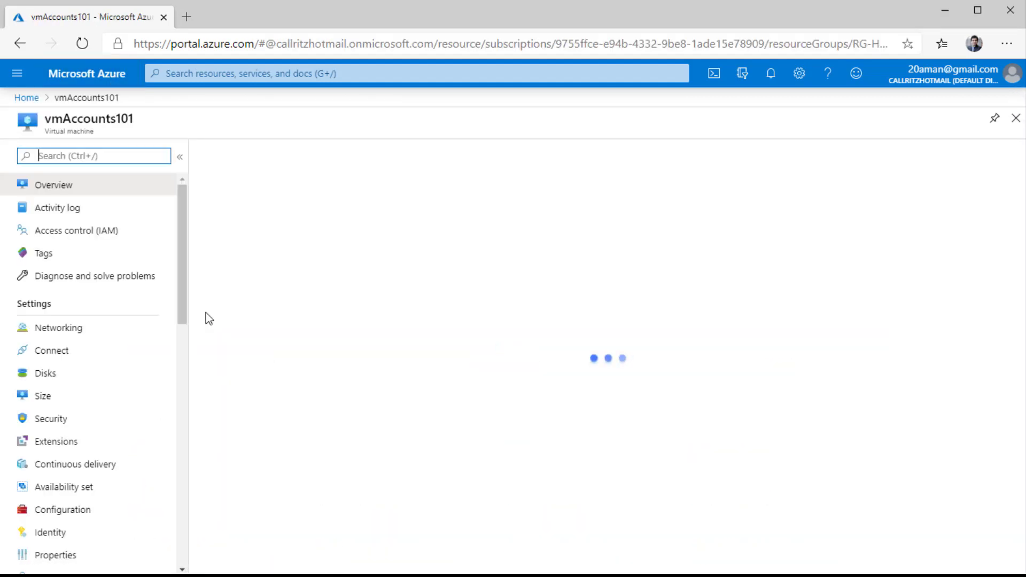
left_click_drag(180, 303, 185, 431)
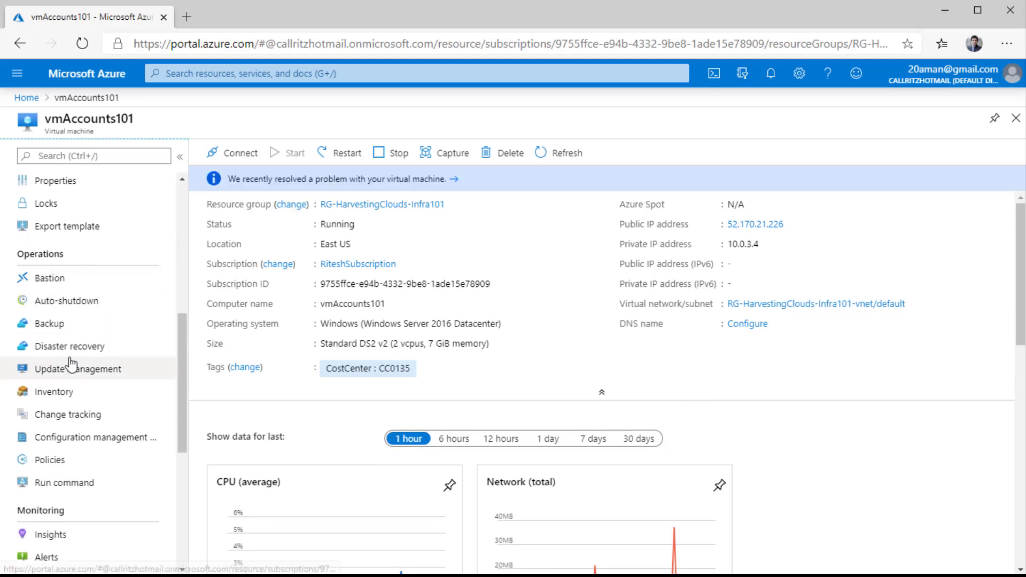
left_click(54, 349)
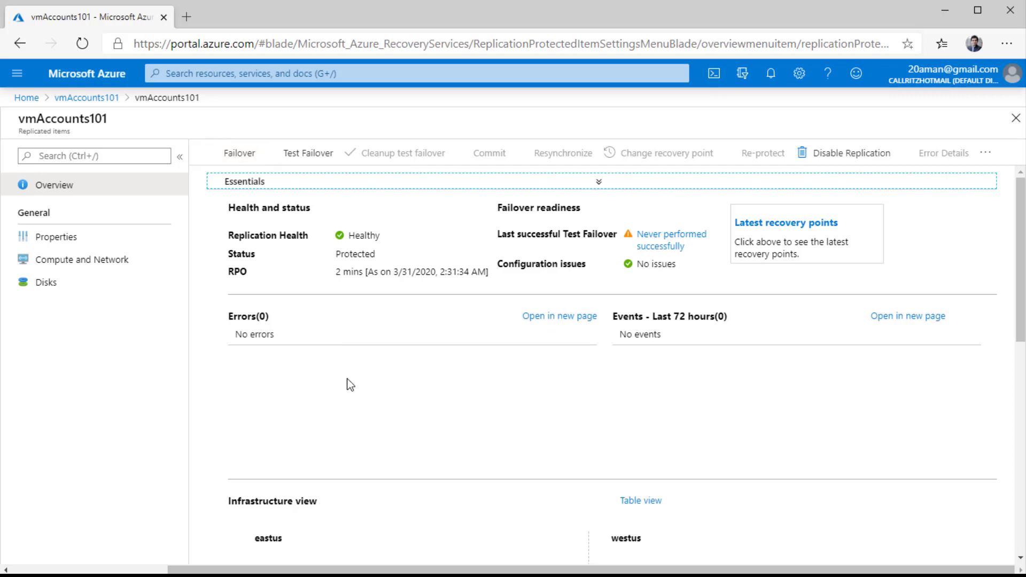
scroll(454, 387, "down", 7)
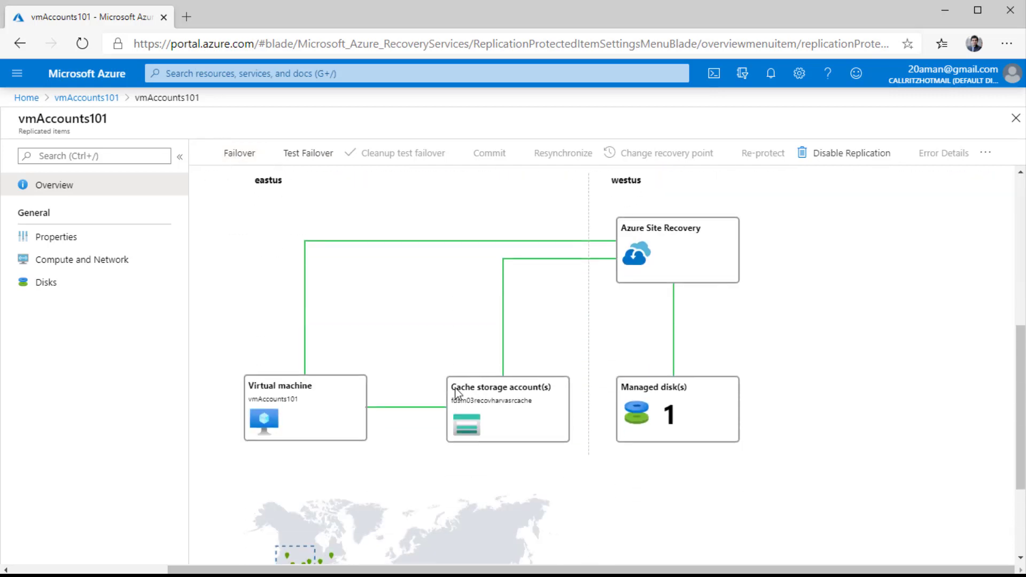
scroll(457, 392, "up", 7)
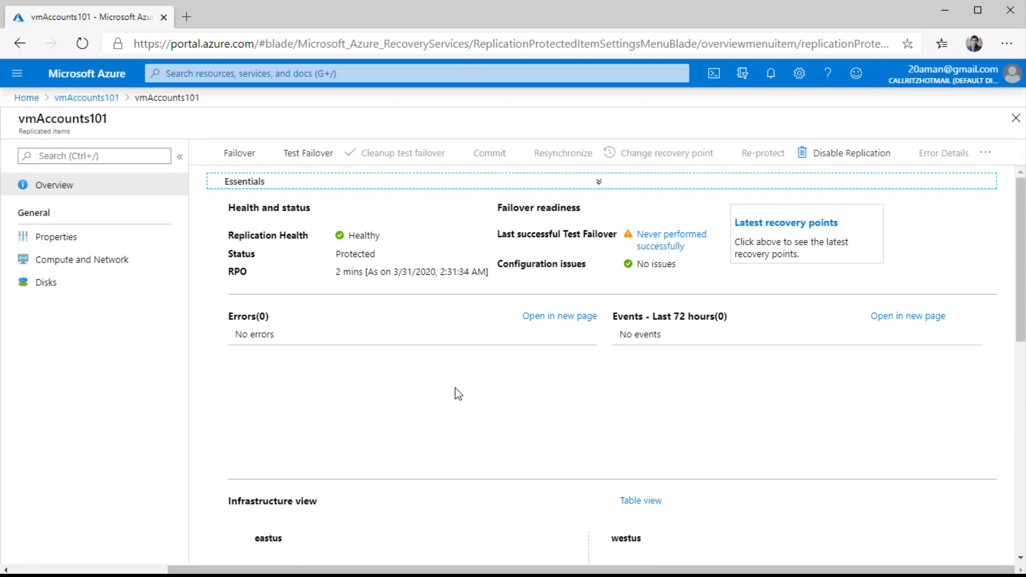